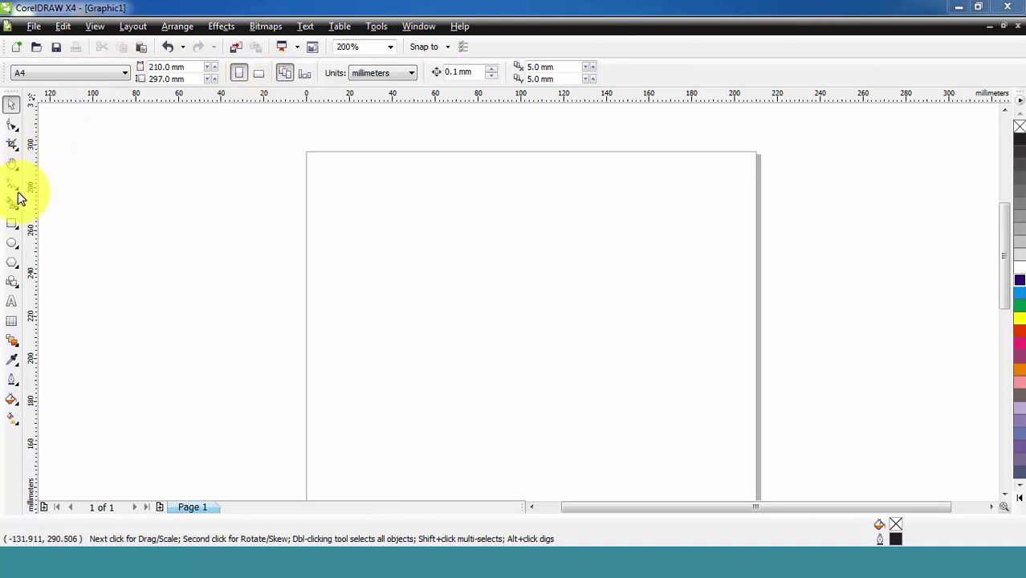
- Draw three wavy freehand curves and a nearly horizontal straight line about 154 mm long with the Freehand tool
{"action": "left_click", "coordinate": [17, 190]}
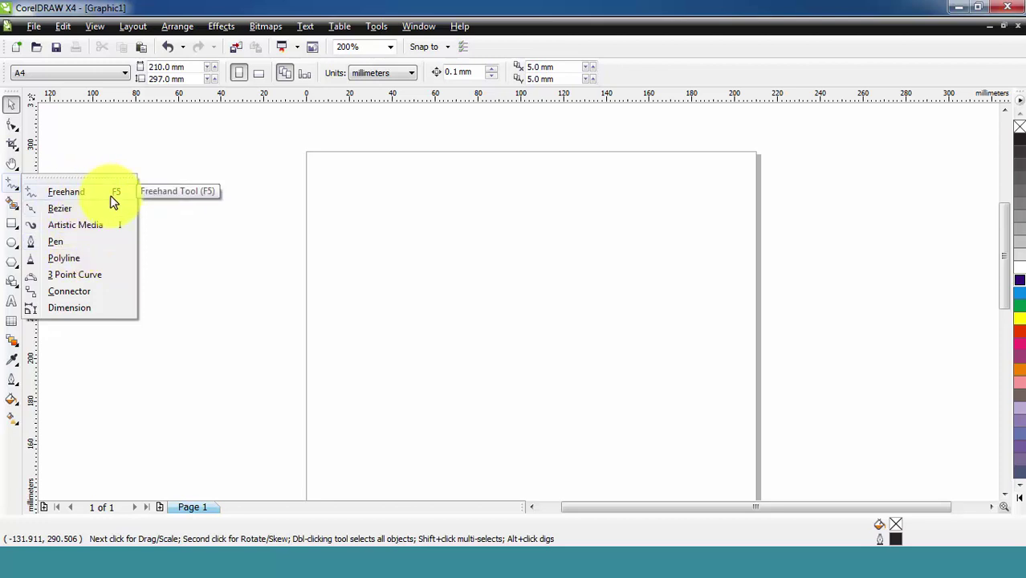
{"action": "left_click", "coordinate": [67, 194]}
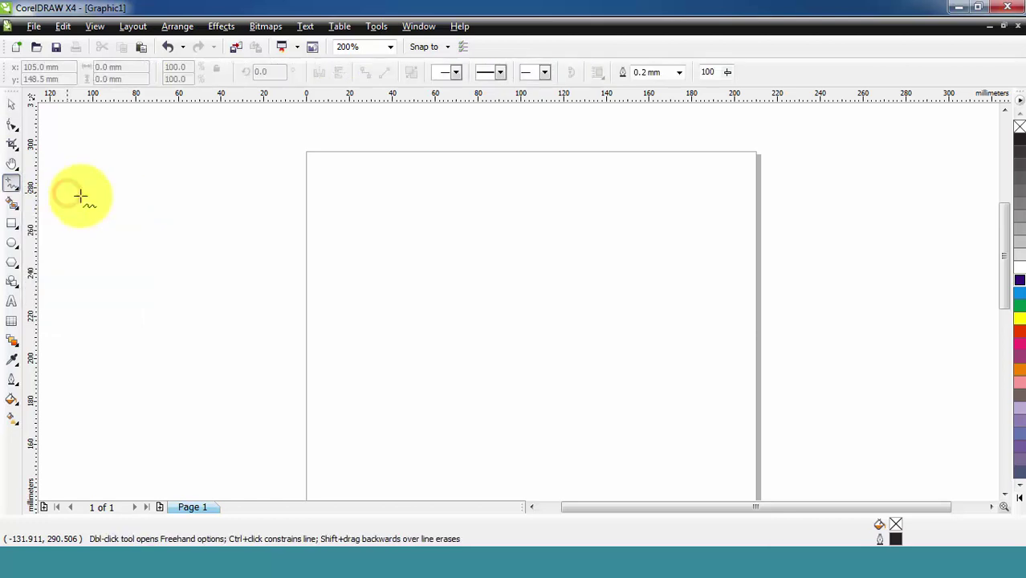
{"action": "mouse_move", "coordinate": [338, 229]}
{"action": "left_mouse_down"}
{"action": "mouse_move", "coordinate": [415, 219]}
{"action": "mouse_move", "coordinate": [545, 237]}
{"action": "mouse_move", "coordinate": [692, 233]}
{"action": "left_mouse_up"}
{"action": "mouse_move", "coordinate": [671, 302]}
{"action": "left_mouse_down"}
{"action": "mouse_move", "coordinate": [580, 374]}
{"action": "mouse_move", "coordinate": [327, 306]}
{"action": "left_mouse_up"}
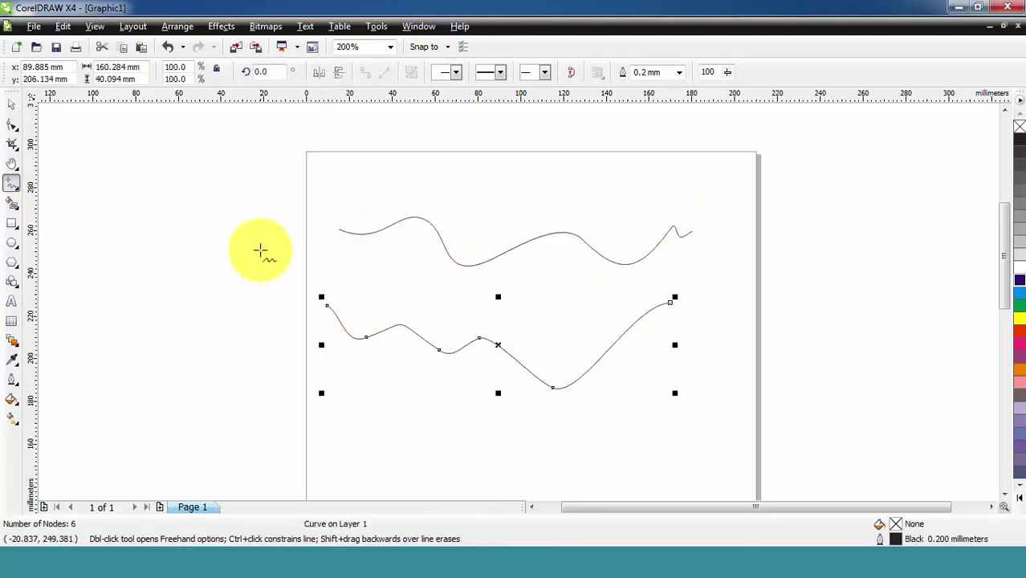
{"action": "left_click_drag", "start_coordinate": [261, 248], "coordinate": [336, 202]}
{"action": "left_click", "coordinate": [196, 168]}
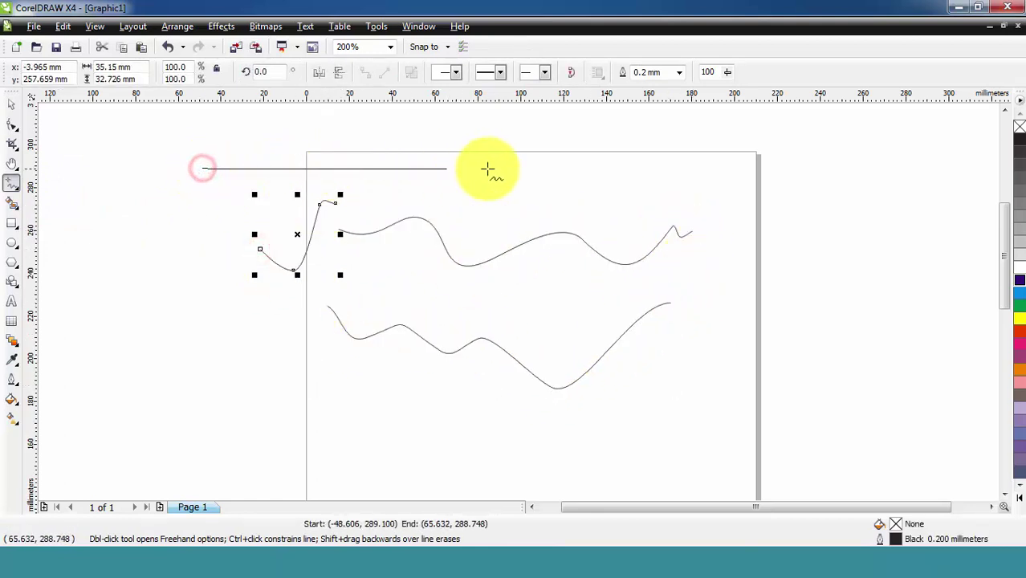
{"action": "left_click", "coordinate": [537, 168]}
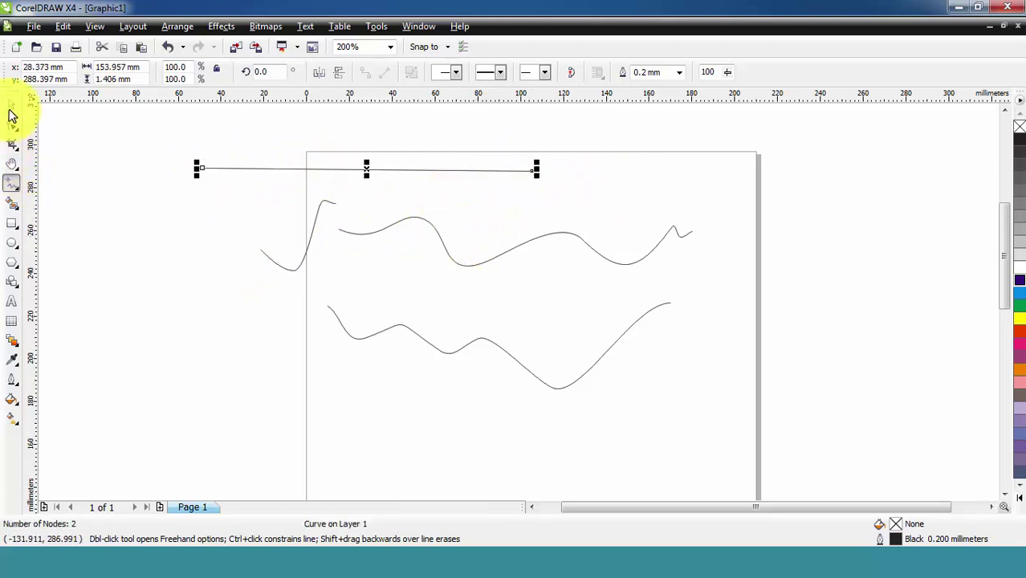
- Select all the practice curves and the straight line and delete them
{"action": "left_click", "coordinate": [11, 105]}
{"action": "mouse_move", "coordinate": [102, 126]}
{"action": "left_mouse_down"}
{"action": "mouse_move", "coordinate": [211, 217]}
{"action": "mouse_move", "coordinate": [762, 356]}
{"action": "mouse_move", "coordinate": [769, 407]}
{"action": "left_mouse_up"}
{"action": "key", "text": "Delete"}
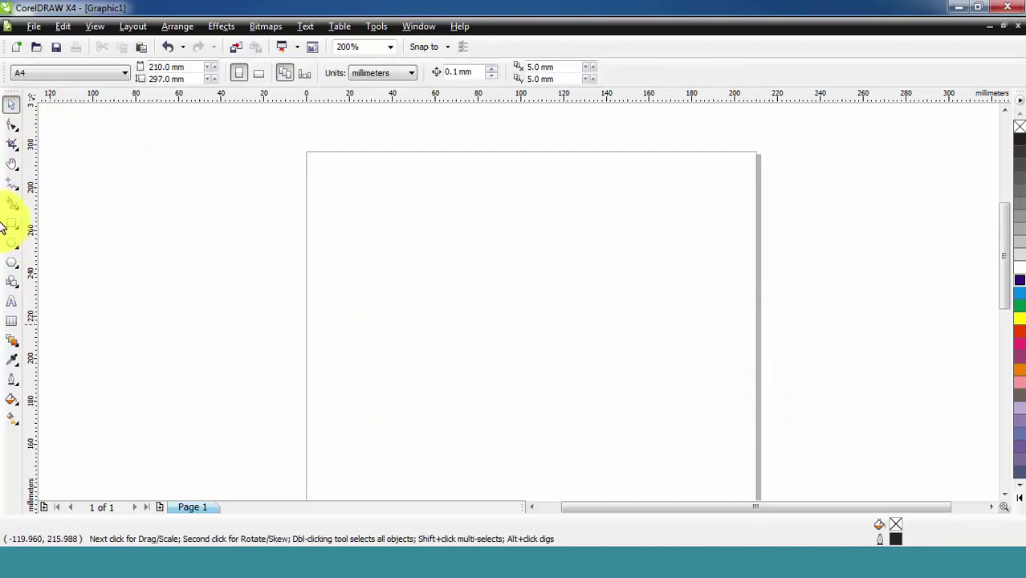
- Draw a perfectly horizontal straight line about 172 mm long near the page's upper edge with the Freehand tool
{"action": "left_click", "coordinate": [12, 185]}
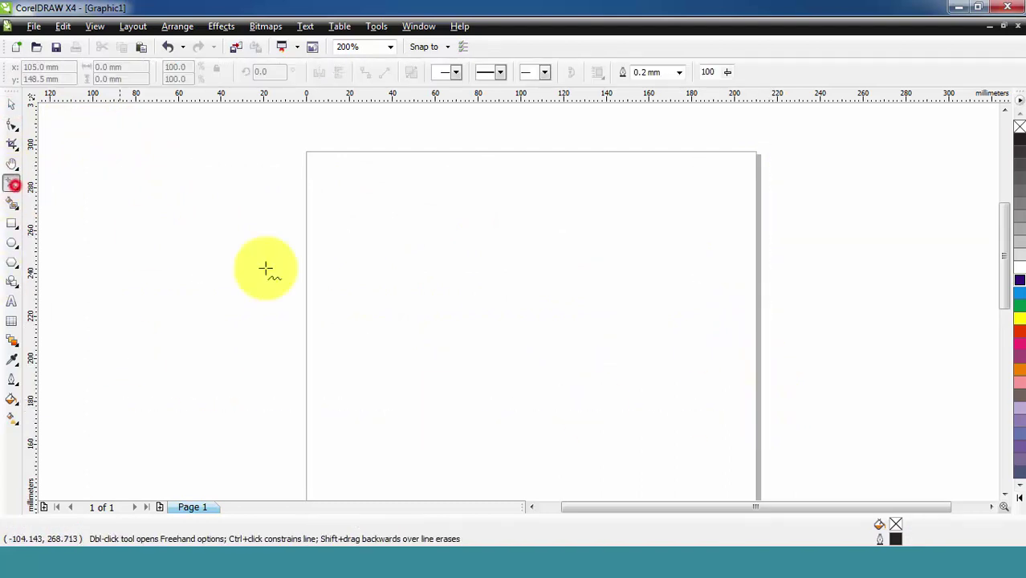
{"action": "left_click", "coordinate": [355, 214]}
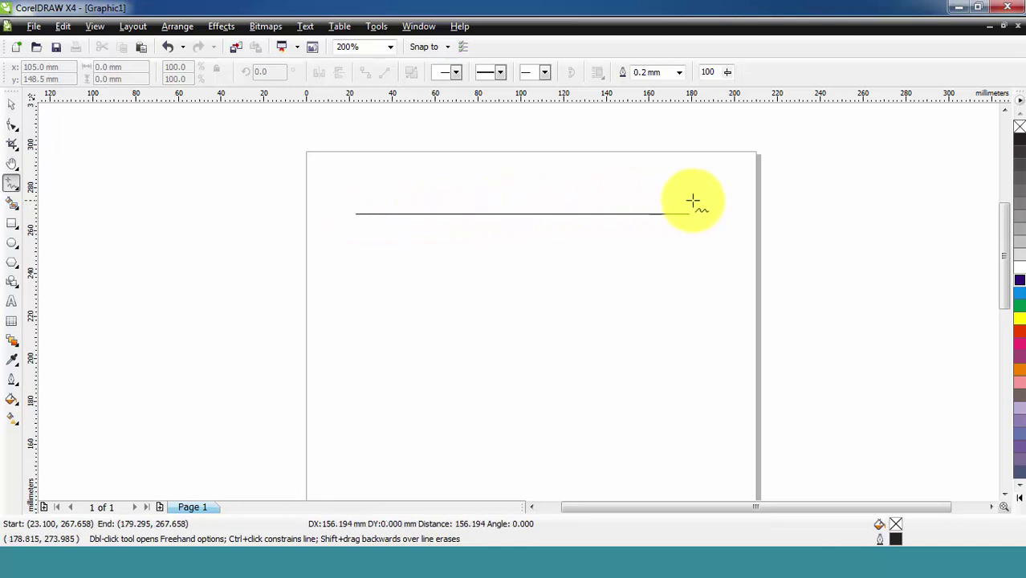
{"action": "left_click", "coordinate": [723, 198]}
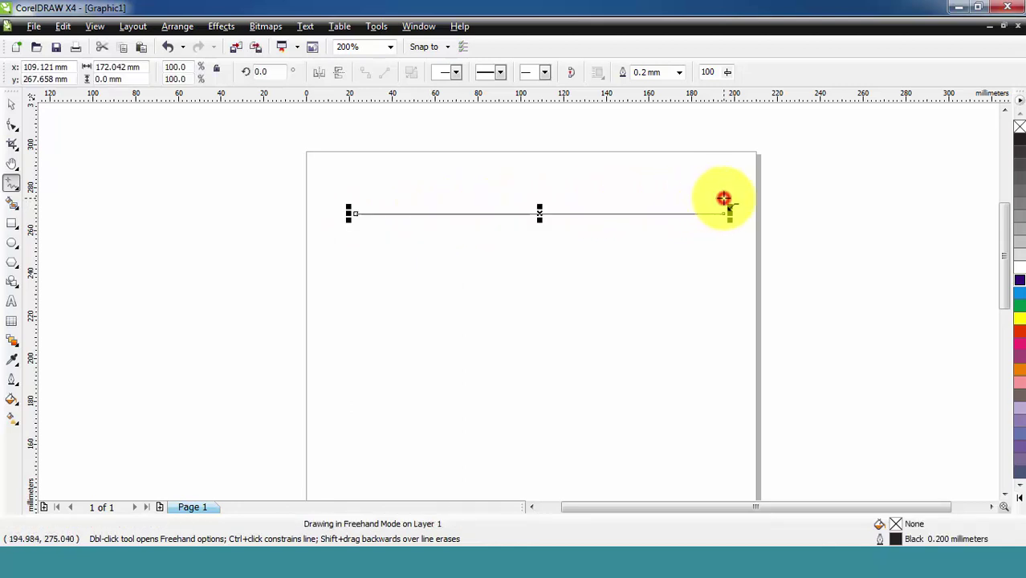
{"action": "left_click", "coordinate": [12, 105]}
{"action": "left_click", "coordinate": [202, 147]}
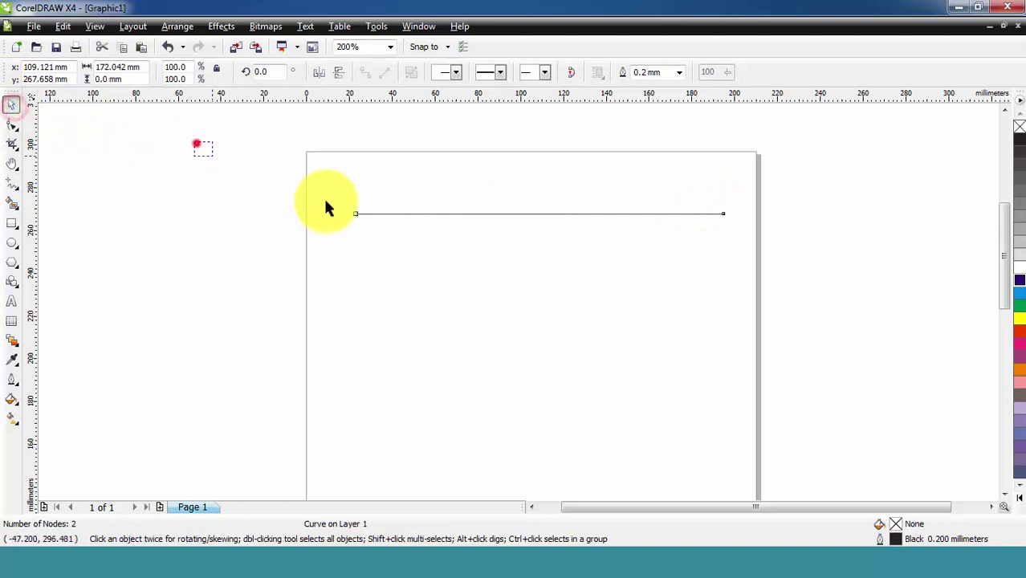
- Thicken the horizontal line's outline to 1.0 mm and further to 2.5 mm
{"action": "left_click", "coordinate": [635, 213]}
{"action": "scroll", "coordinate": [518, 308], "scroll_direction": "up", "scroll_amount": 4}
{"action": "scroll", "coordinate": [517, 303], "scroll_direction": "down", "scroll_amount": 2}
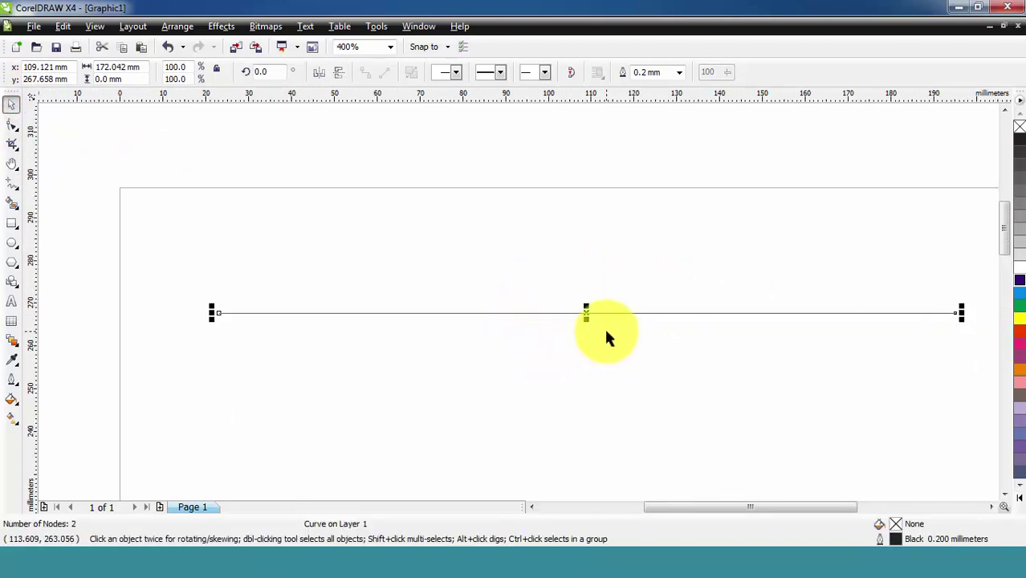
{"action": "scroll", "coordinate": [607, 337], "scroll_direction": "down", "scroll_amount": 1}
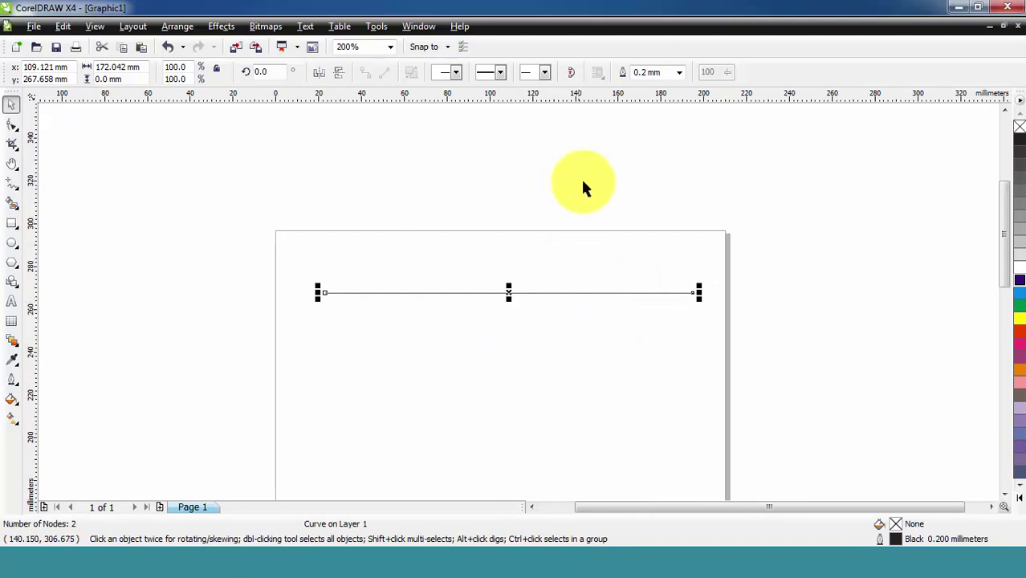
{"action": "left_click", "coordinate": [680, 74]}
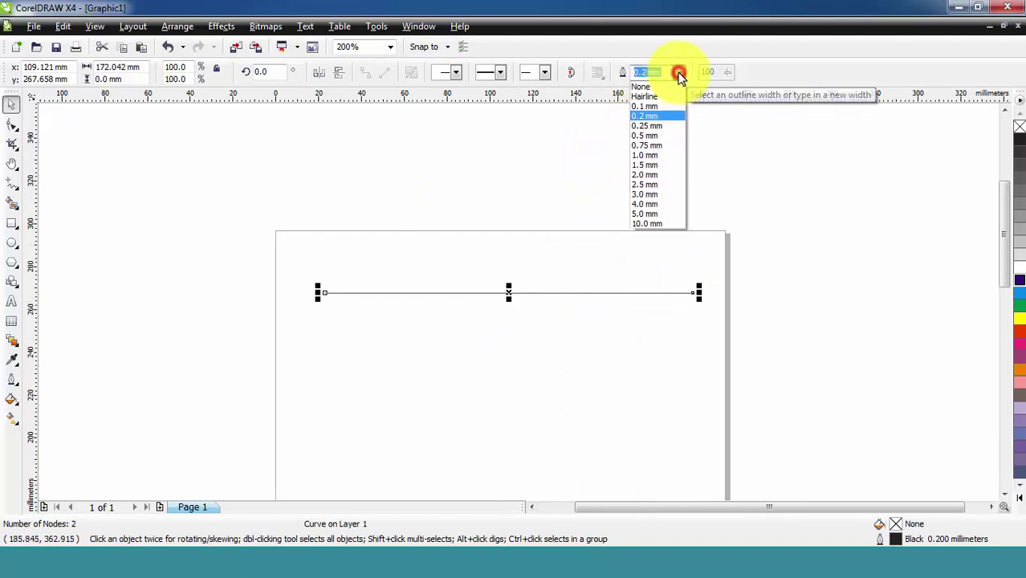
{"action": "left_click", "coordinate": [663, 156]}
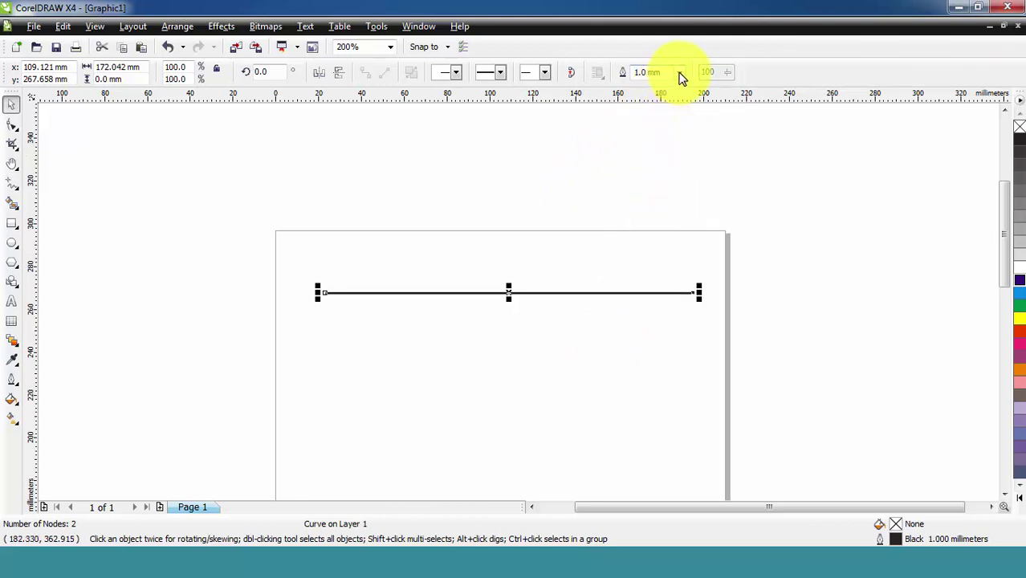
{"action": "left_click", "coordinate": [679, 73]}
{"action": "left_click", "coordinate": [662, 186]}
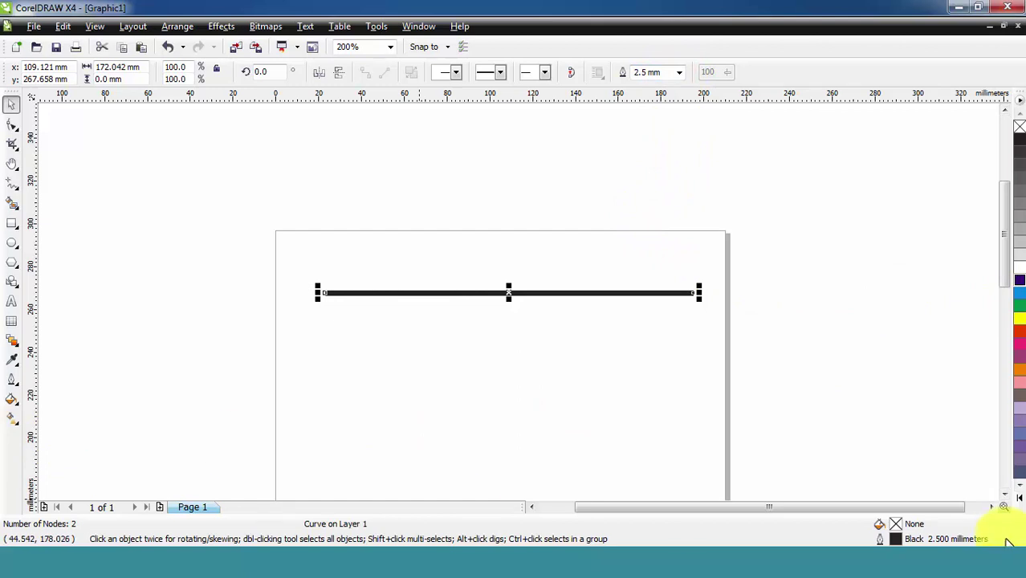
- Try blue, yellow, magenta and finally purple as the line's outline color
{"action": "left_click_drag", "start_coordinate": [962, 509], "coordinate": [959, 509]}
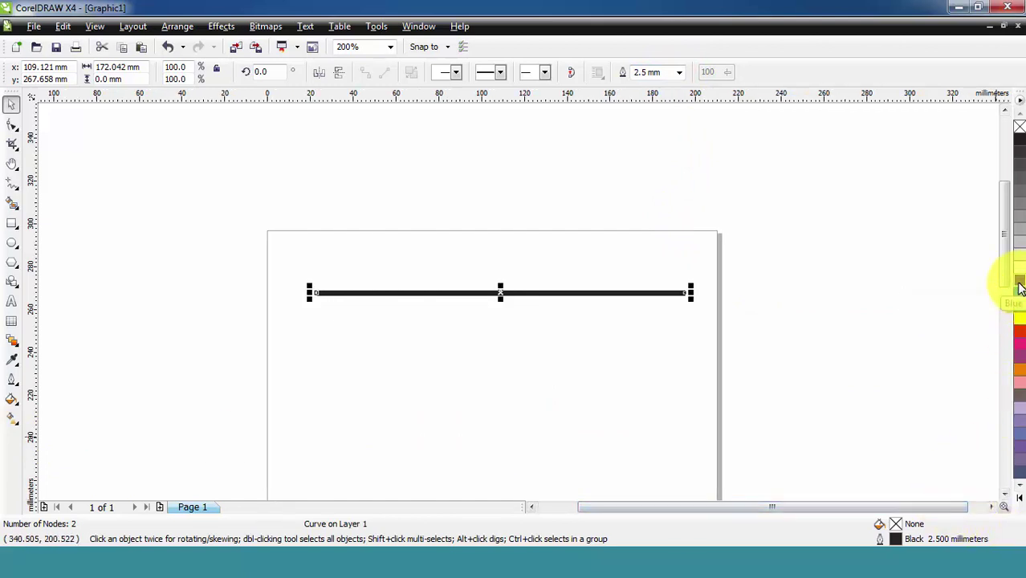
{"action": "right_click", "coordinate": [1019, 288]}
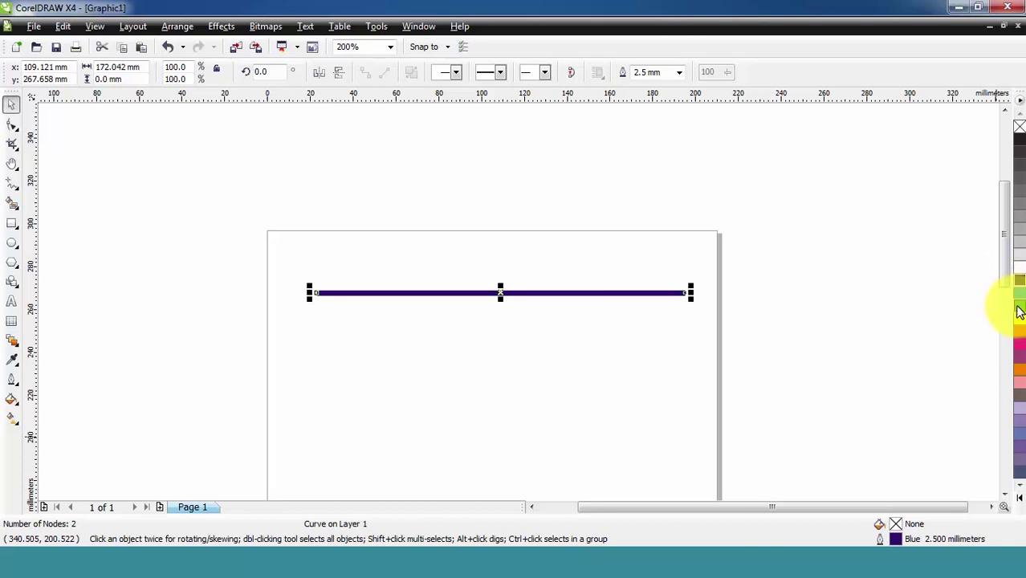
{"action": "right_click", "coordinate": [1018, 310]}
{"action": "right_click", "coordinate": [1019, 332]}
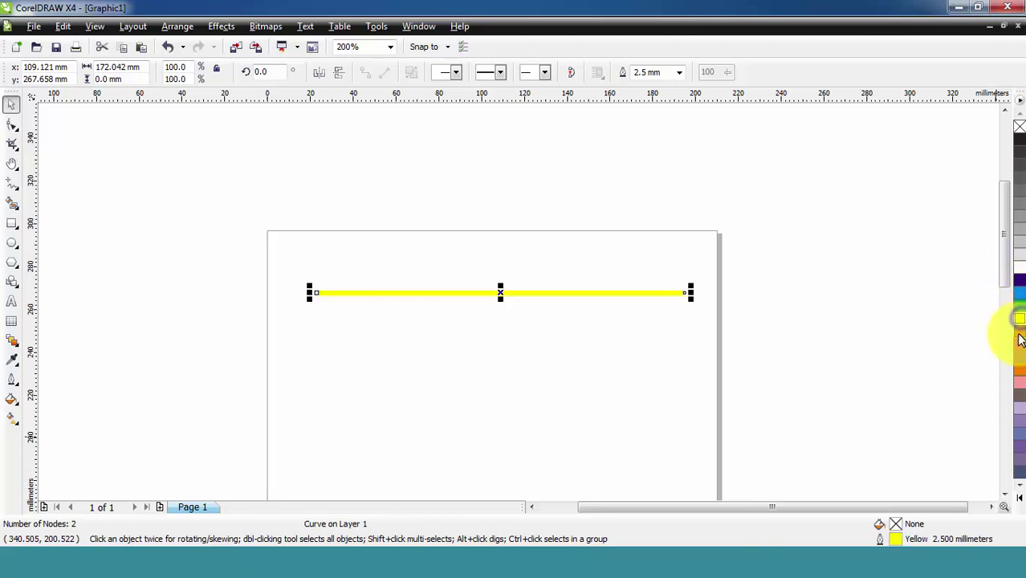
{"action": "right_click", "coordinate": [1020, 339]}
{"action": "right_click", "coordinate": [1020, 345]}
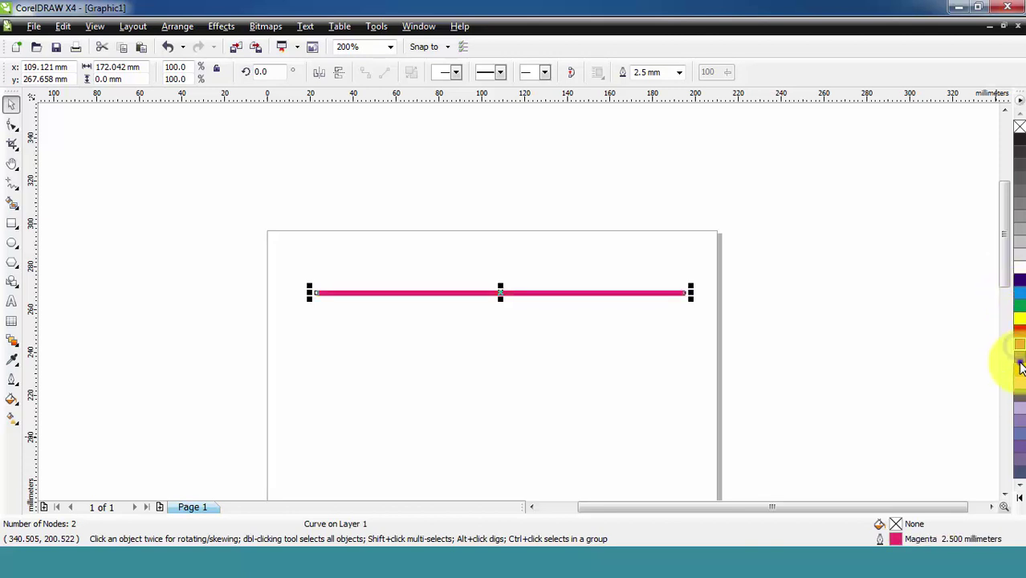
{"action": "right_click", "coordinate": [1020, 363]}
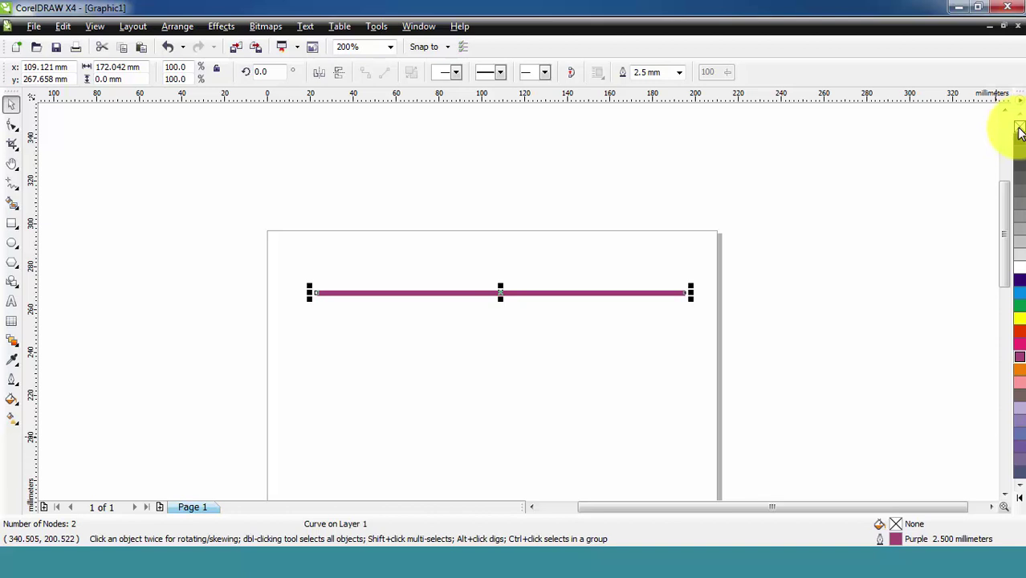
- Clear the line's outline color, then give it a black outline 5.0 mm wide
{"action": "right_click", "coordinate": [1018, 130]}
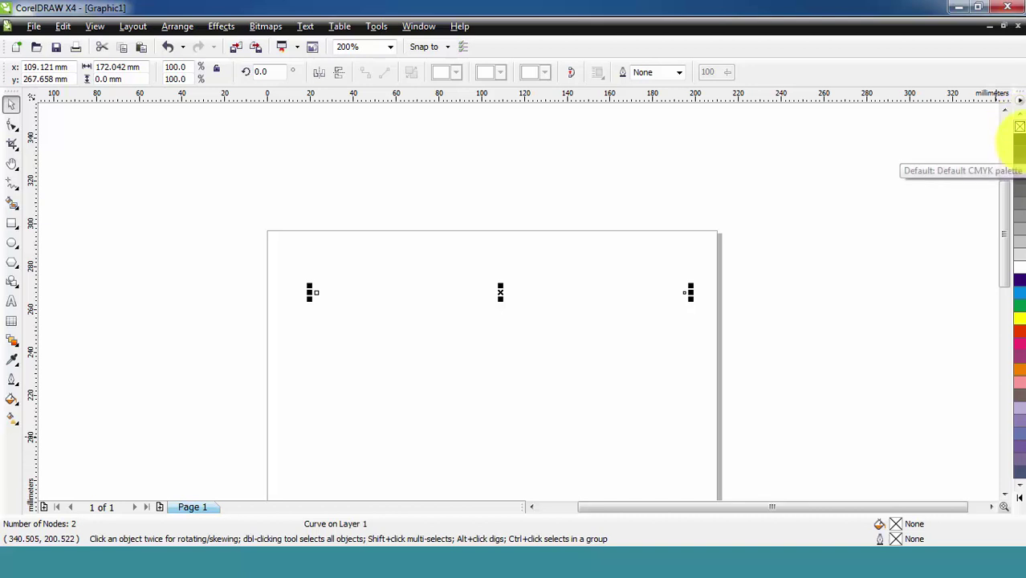
{"action": "right_click", "coordinate": [1018, 141]}
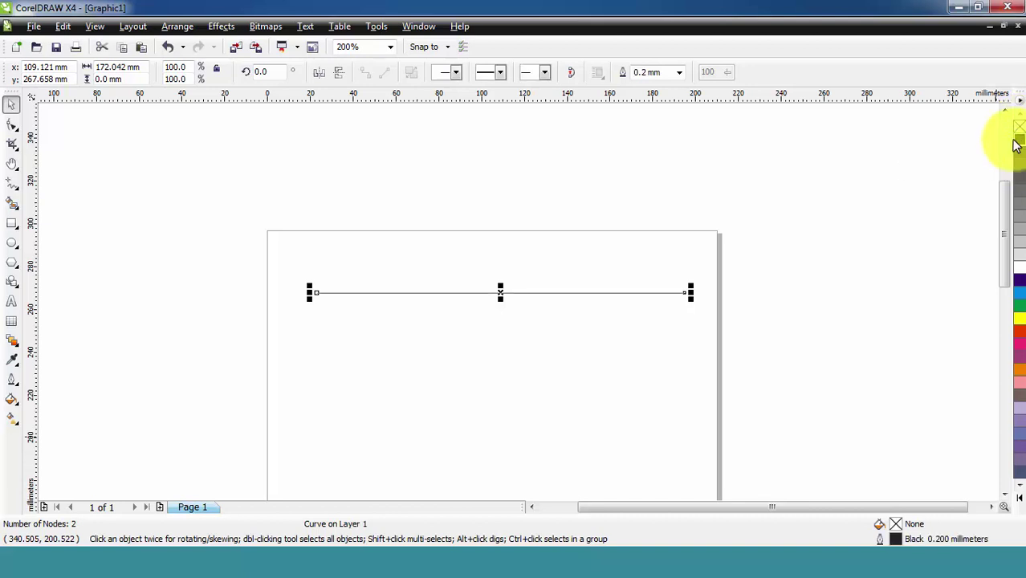
{"action": "left_click", "coordinate": [679, 73]}
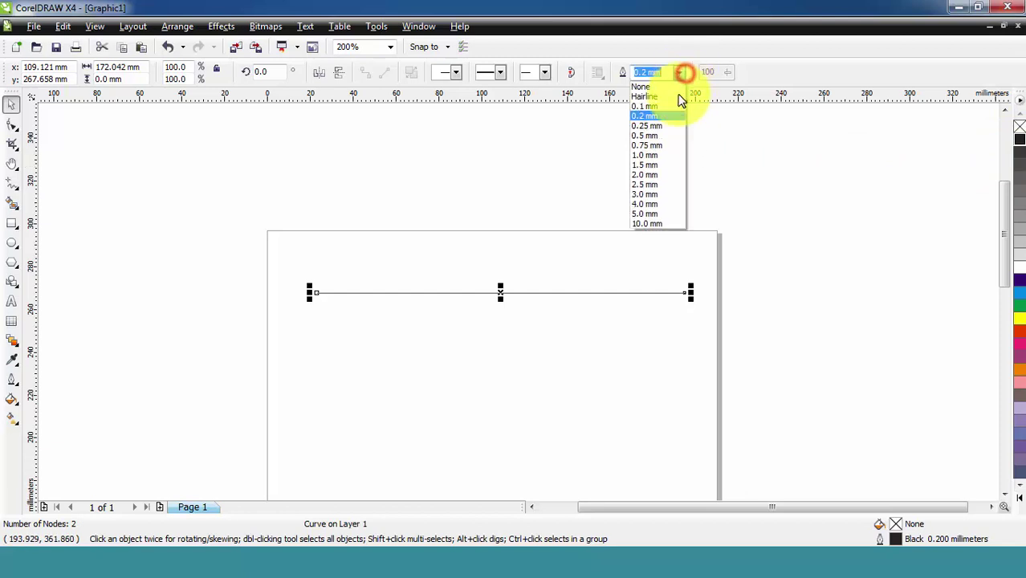
{"action": "left_click", "coordinate": [653, 217]}
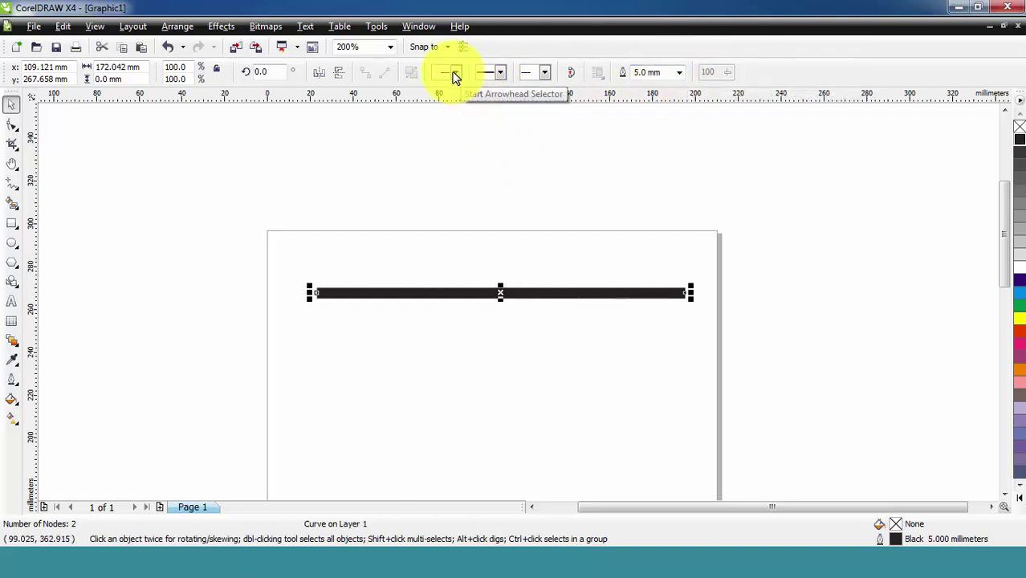
- Add matching solid swept-back arrowheads to the line's start and end, and shift it slightly up and to the left
{"action": "left_click", "coordinate": [454, 74]}
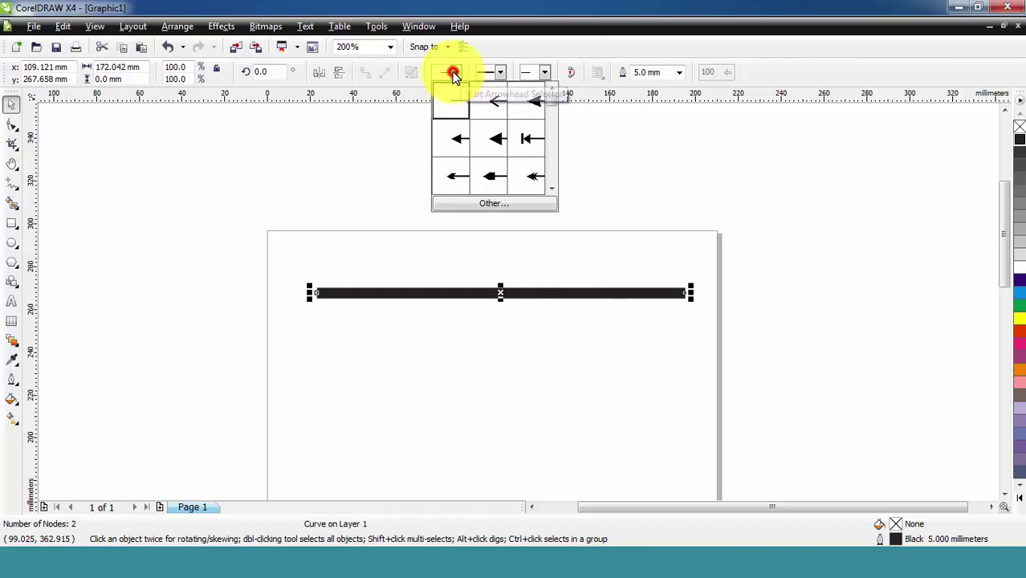
{"action": "left_click", "coordinate": [535, 102]}
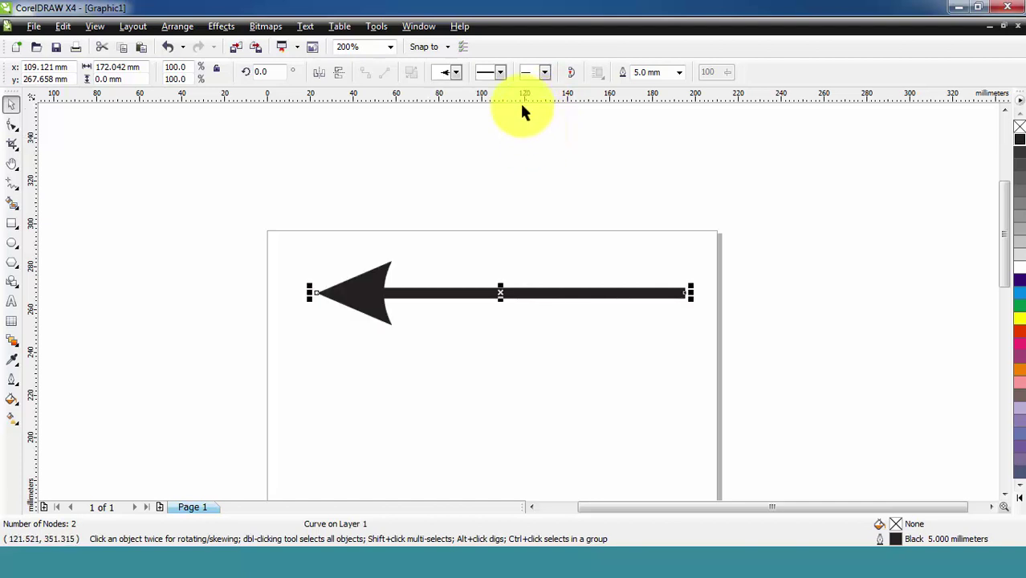
{"action": "left_click", "coordinate": [528, 84]}
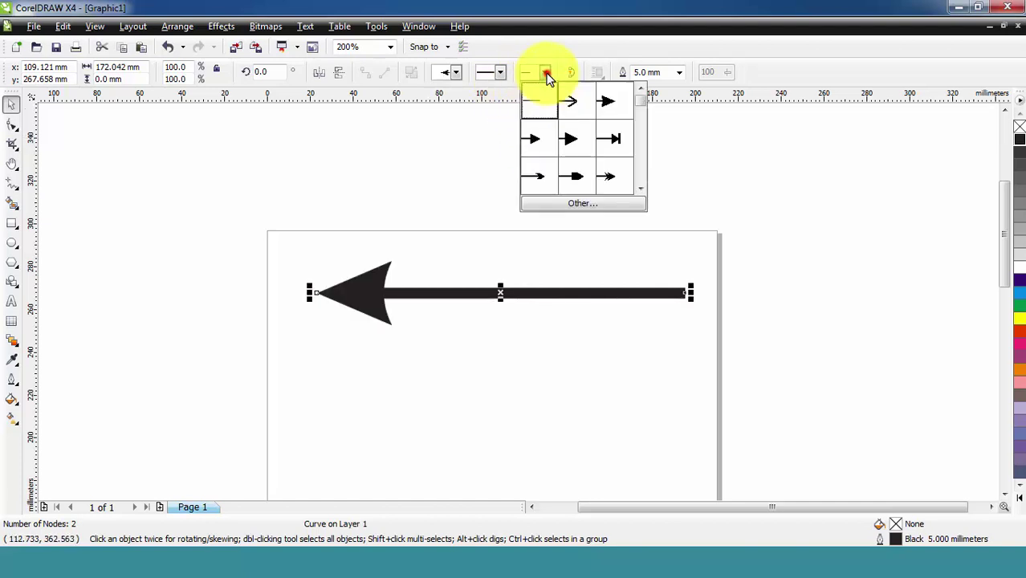
{"action": "left_click", "coordinate": [609, 100]}
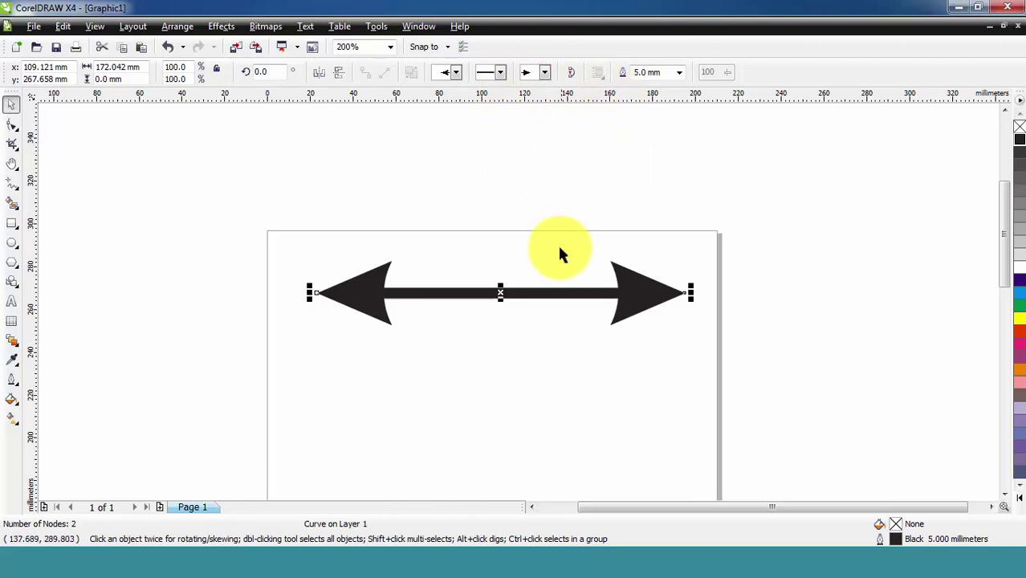
{"action": "left_click_drag", "start_coordinate": [527, 292], "coordinate": [520, 285]}
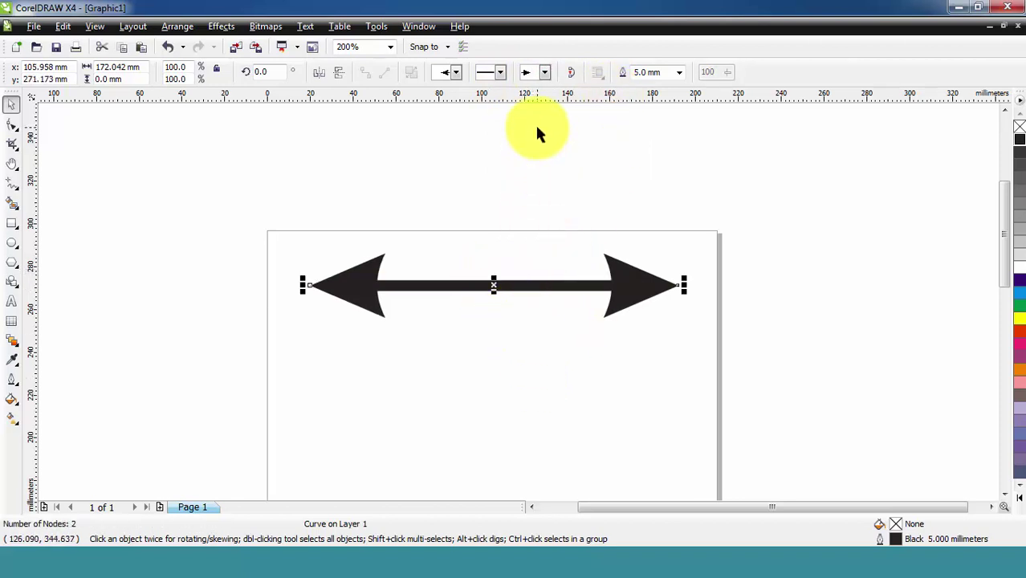
- Change the double-headed arrow's outline style to a pattern of long dashes
{"action": "left_click", "coordinate": [501, 72]}
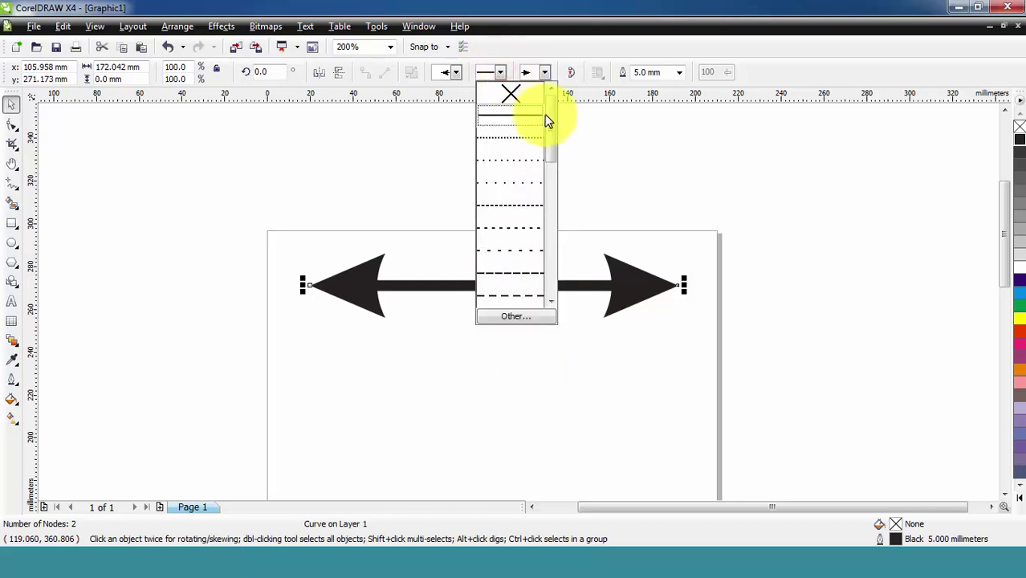
{"action": "left_click_drag", "start_coordinate": [550, 106], "coordinate": [543, 171]}
{"action": "left_click", "coordinate": [520, 208]}
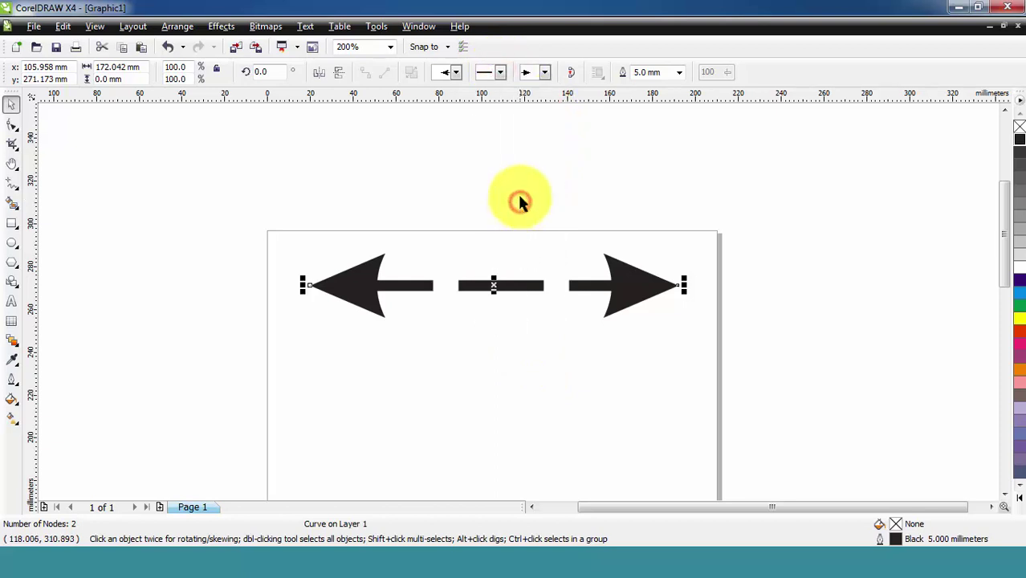
- Remove the arrowhead from the dashed line's start and choose the solid swept-back arrowhead for its end
{"action": "left_click", "coordinate": [457, 73]}
{"action": "left_click", "coordinate": [458, 108]}
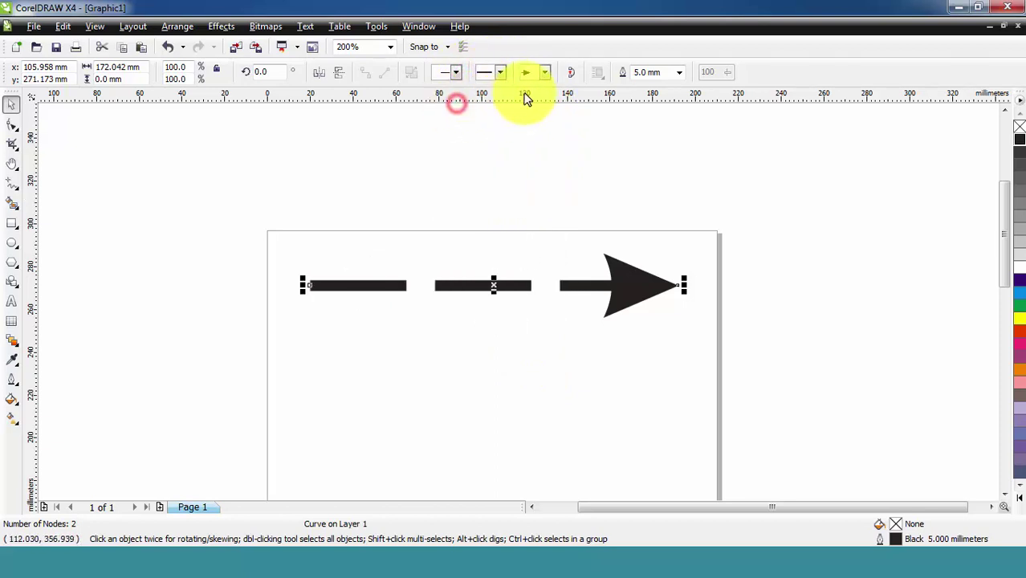
{"action": "left_click", "coordinate": [545, 73]}
{"action": "left_click", "coordinate": [612, 107]}
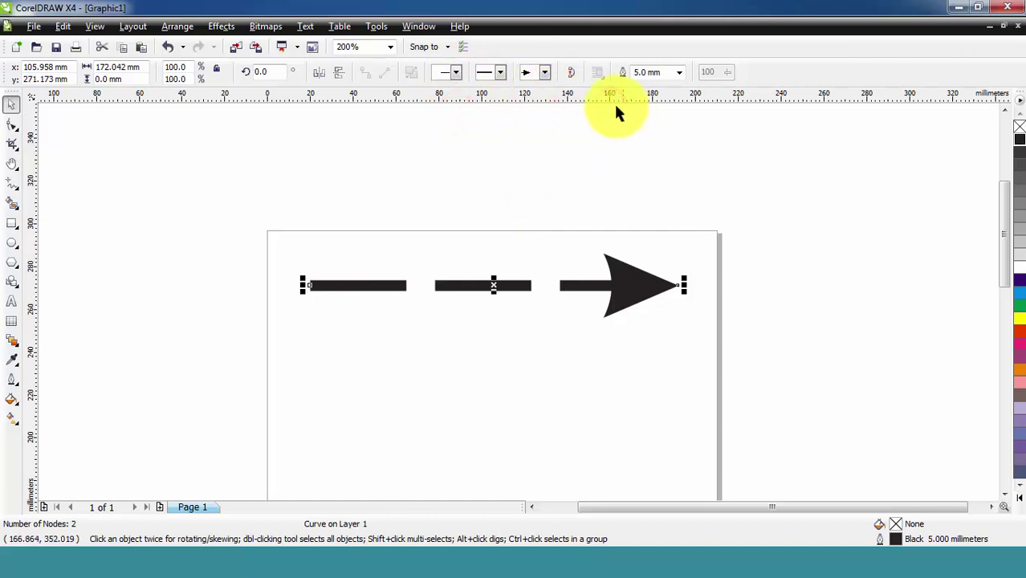
- Set the dashed line's outline width to 2.0 mm and remove the arrowhead from its end
{"action": "left_click", "coordinate": [679, 72]}
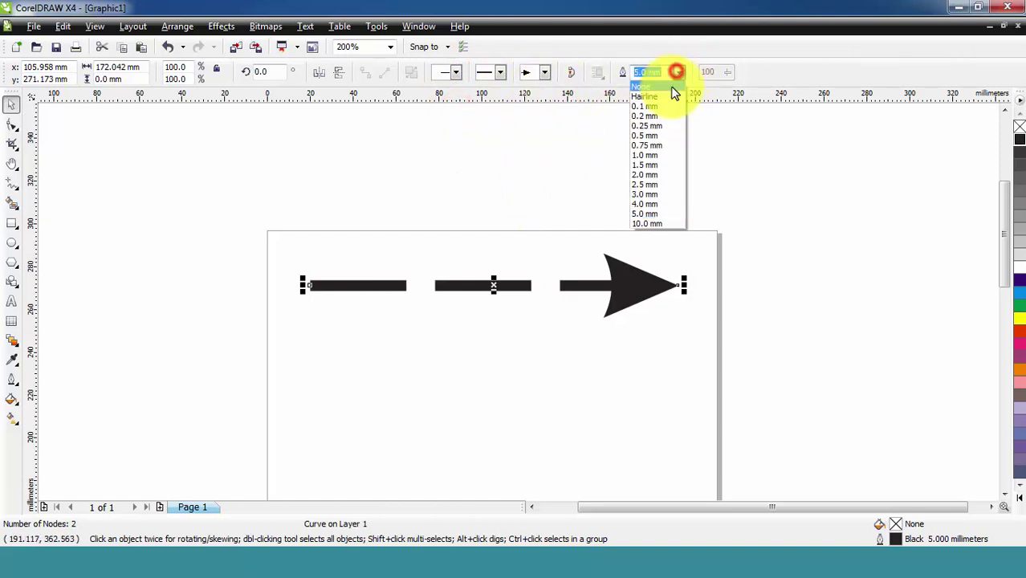
{"action": "left_click", "coordinate": [659, 174]}
{"action": "left_click", "coordinate": [548, 74]}
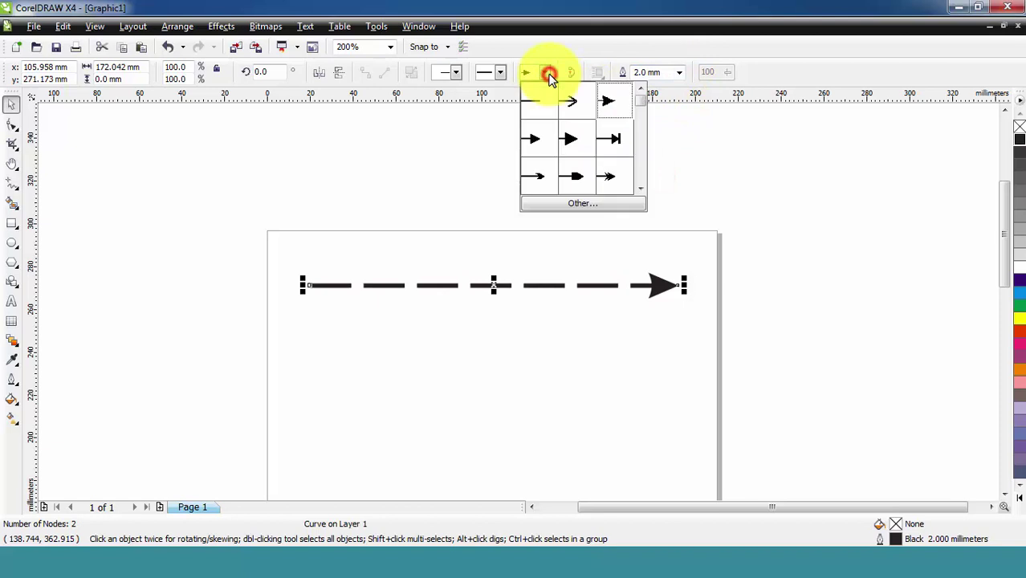
{"action": "left_click", "coordinate": [534, 103]}
{"action": "scroll", "coordinate": [518, 304], "scroll_direction": "up", "scroll_amount": 1}
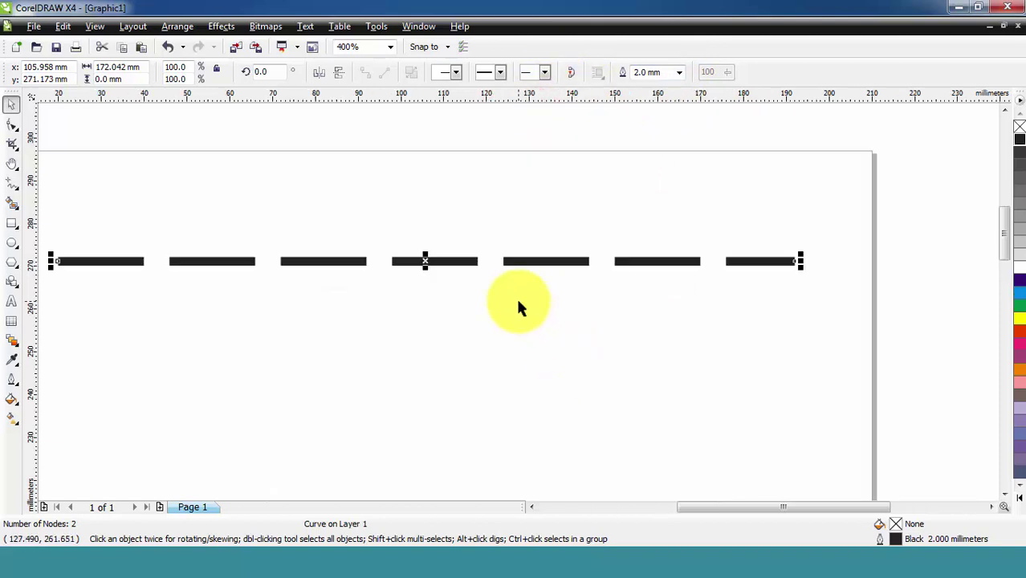
{"action": "scroll", "coordinate": [506, 301], "scroll_direction": "down", "scroll_amount": 1}
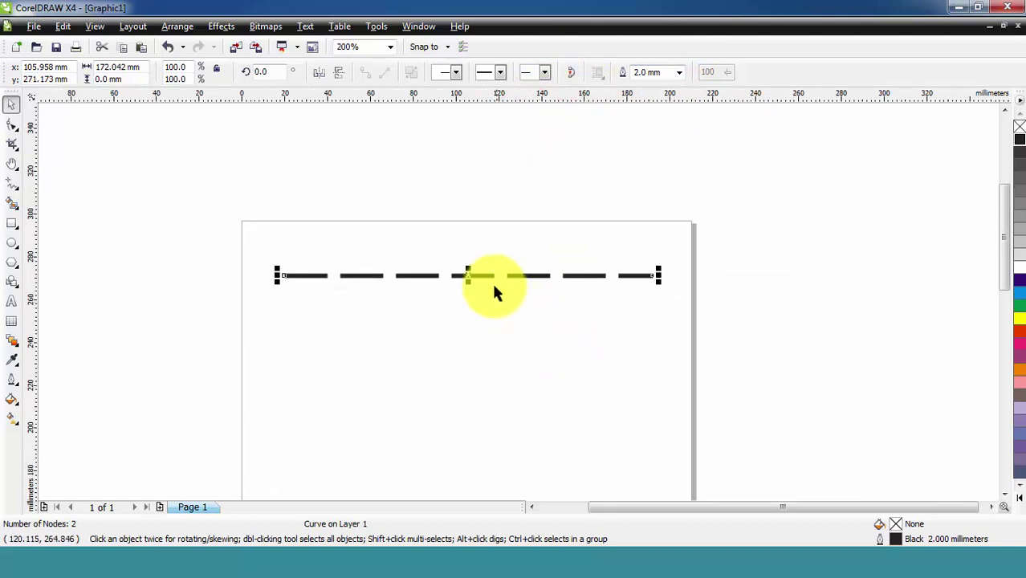
- Try a dash-dot-dot outline style on the plain dashed line
{"action": "left_click", "coordinate": [501, 74]}
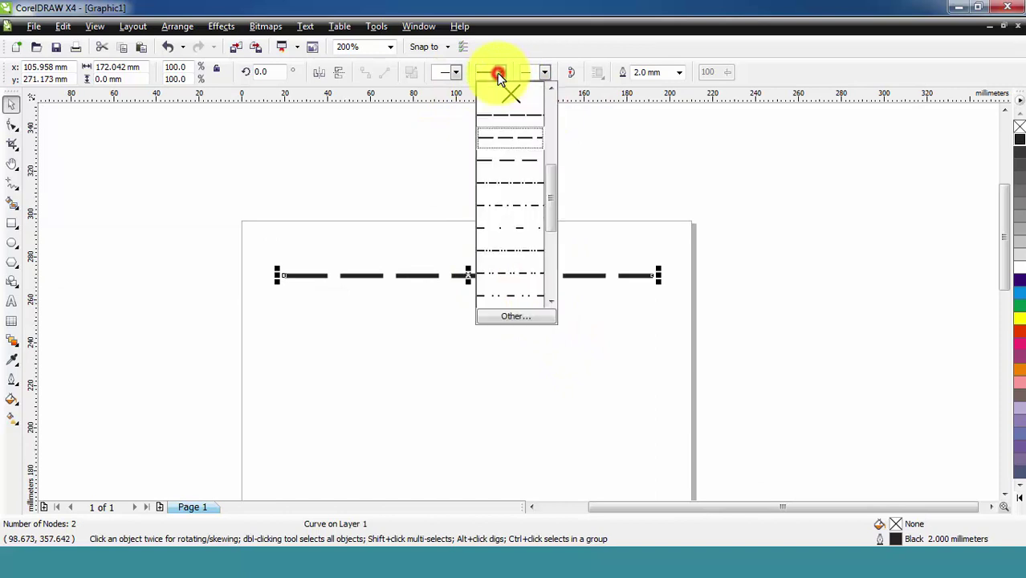
{"action": "left_click", "coordinate": [553, 184]}
{"action": "left_click", "coordinate": [538, 294]}
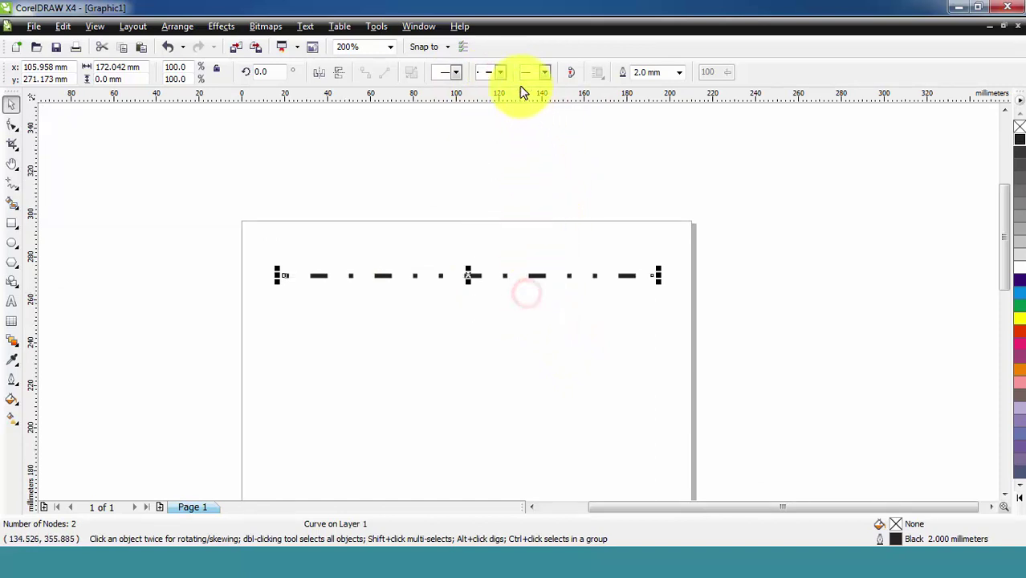
- Change the line's outline style to a pattern of evenly and closely spaced dots
{"action": "left_click", "coordinate": [500, 72]}
{"action": "left_click_drag", "start_coordinate": [542, 266], "coordinate": [560, 135]}
{"action": "left_click", "coordinate": [523, 140]}
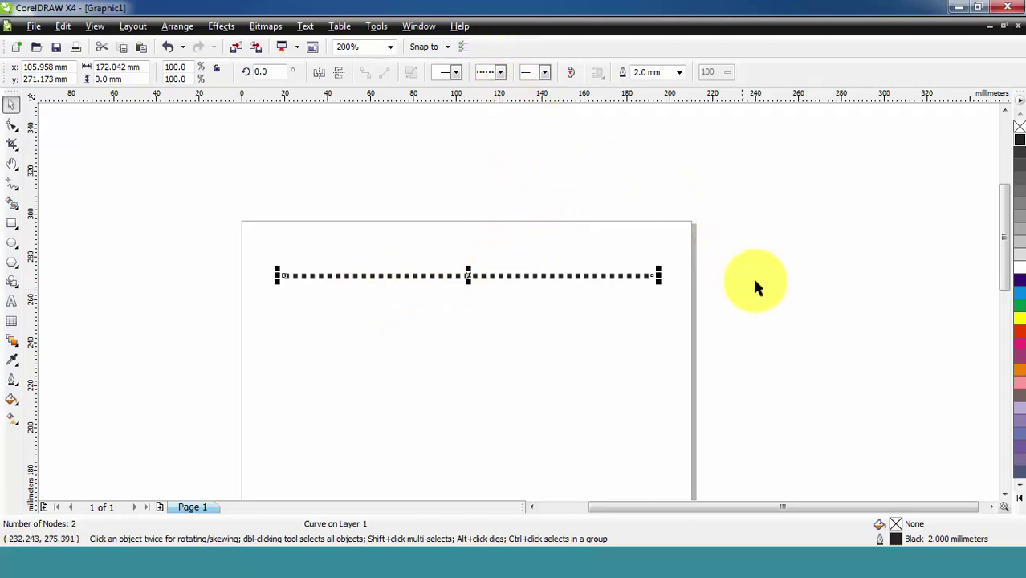
- Color the dotted line's outline red, move it up and to the left above the page, and deselect it
{"action": "right_click", "coordinate": [1020, 328]}
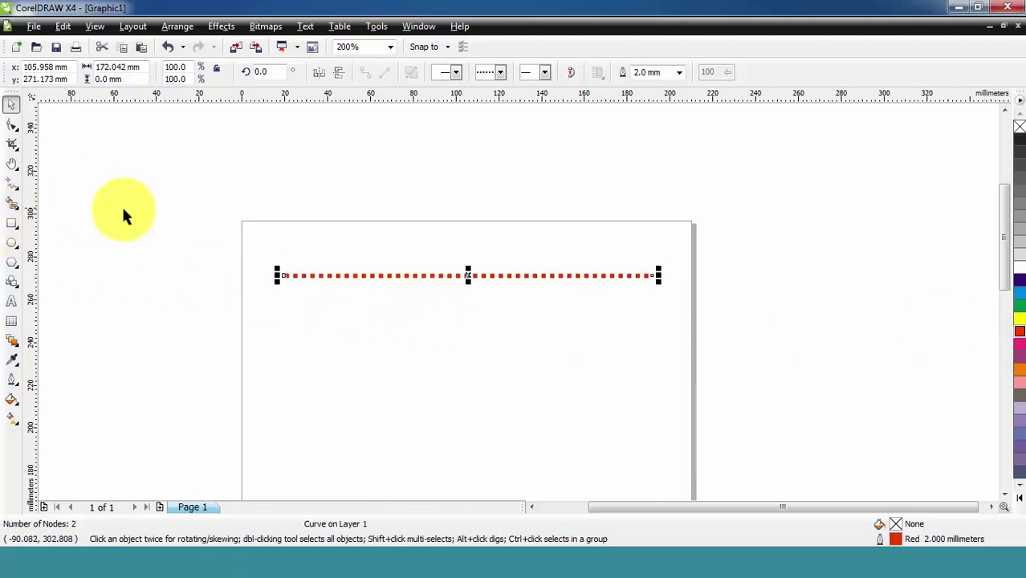
{"action": "left_click_drag", "start_coordinate": [392, 276], "coordinate": [265, 172]}
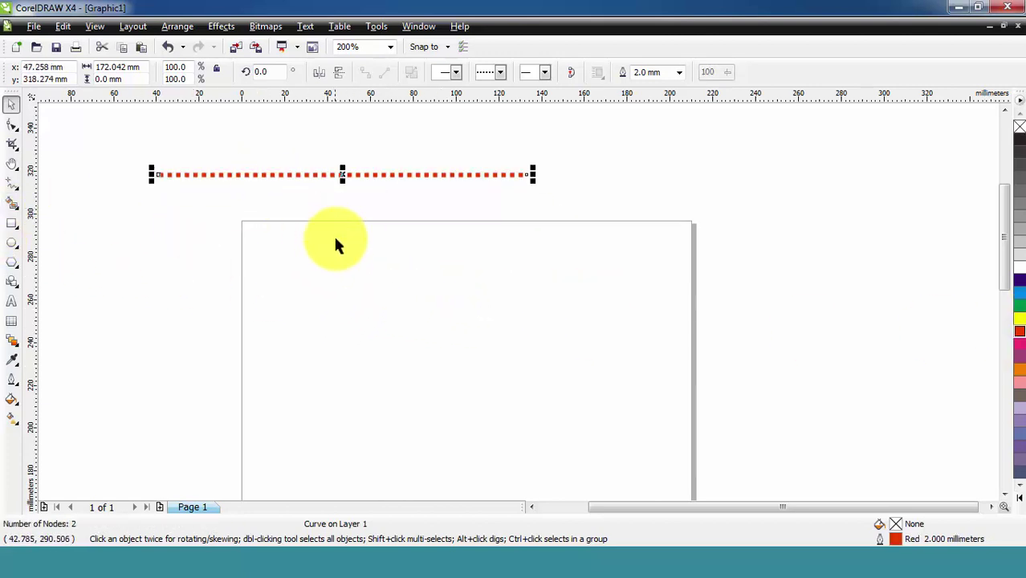
{"action": "left_click", "coordinate": [348, 271]}
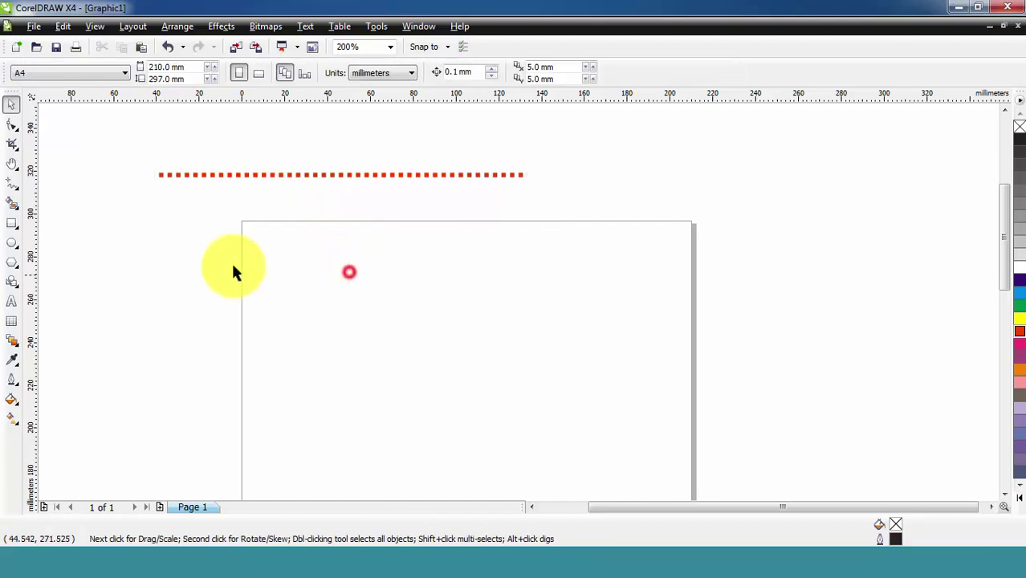
- Draw a straight horizontal line about 133 mm long with the Pen tool near the page's upper edge
{"action": "left_click", "coordinate": [16, 190]}
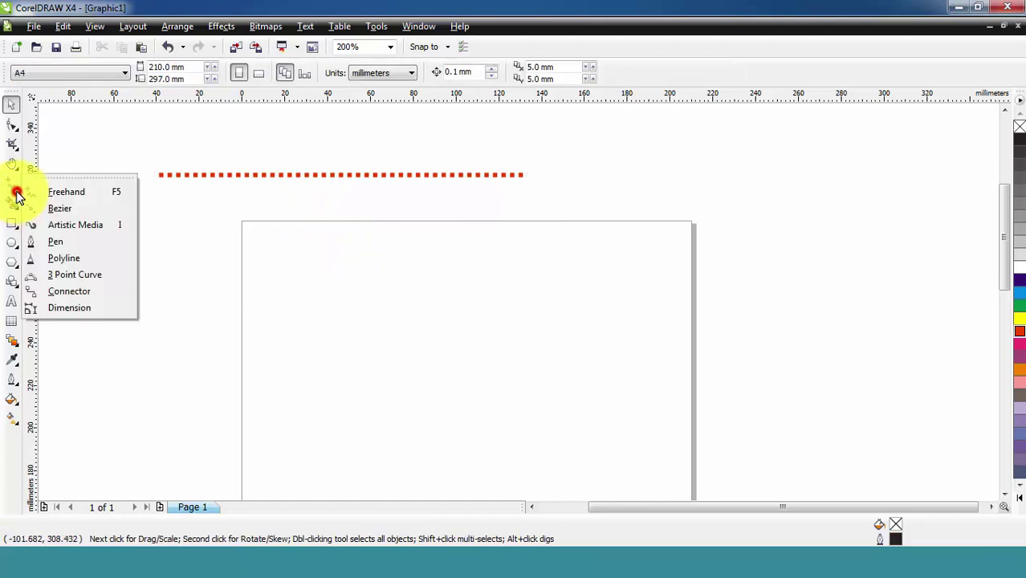
{"action": "left_click", "coordinate": [64, 241]}
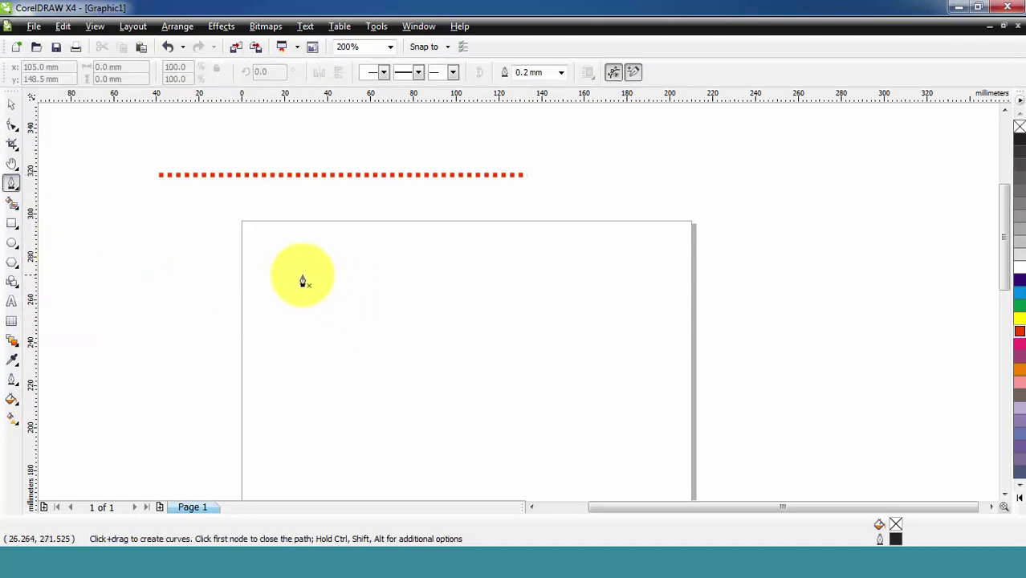
{"action": "scroll", "coordinate": [305, 280], "scroll_direction": "up", "scroll_amount": 1}
{"action": "scroll", "coordinate": [518, 309], "scroll_direction": "down", "scroll_amount": 2}
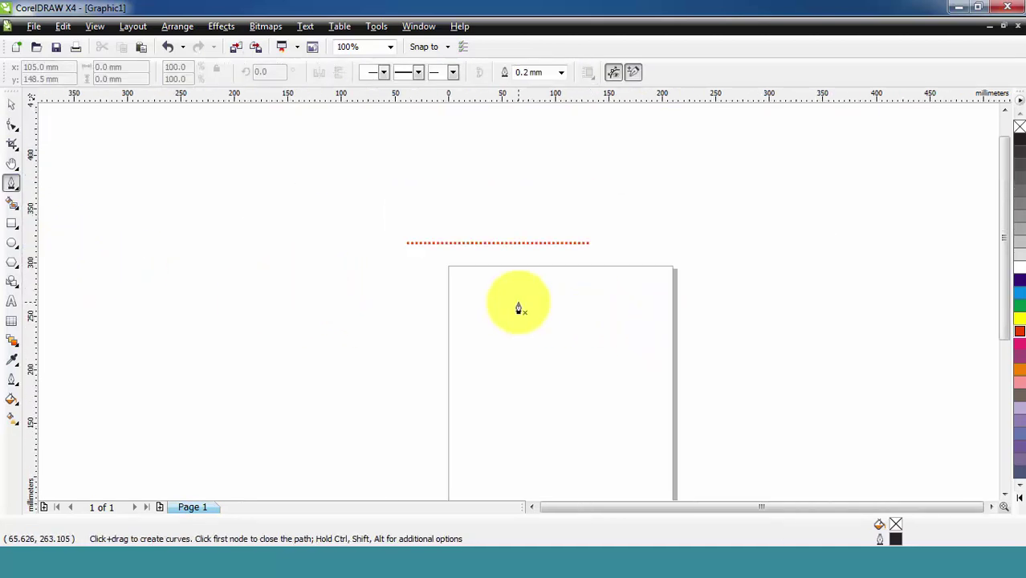
{"action": "scroll", "coordinate": [518, 309], "scroll_direction": "up", "scroll_amount": 2}
{"action": "left_click", "coordinate": [370, 257]}
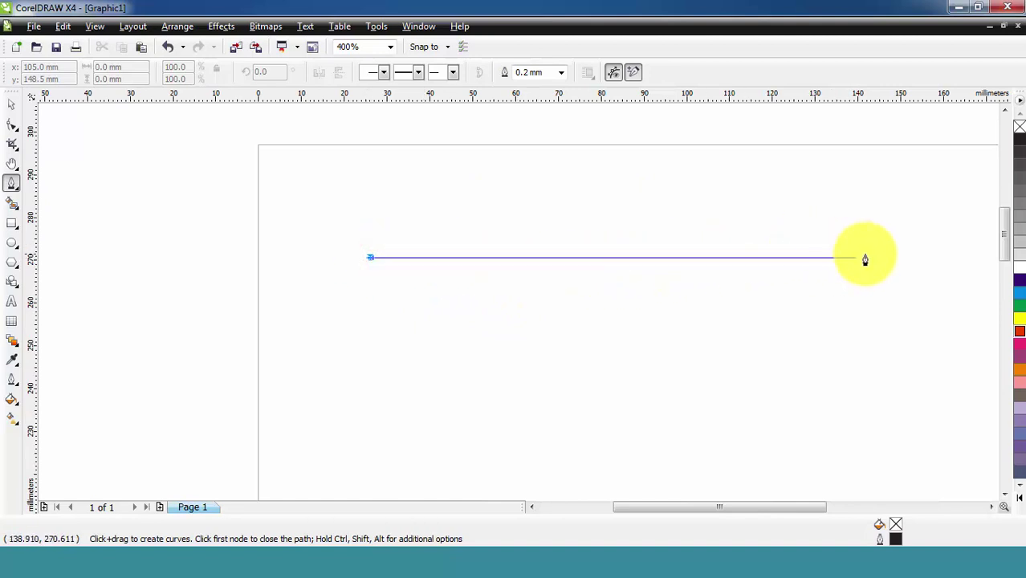
{"action": "left_click", "coordinate": [941, 263]}
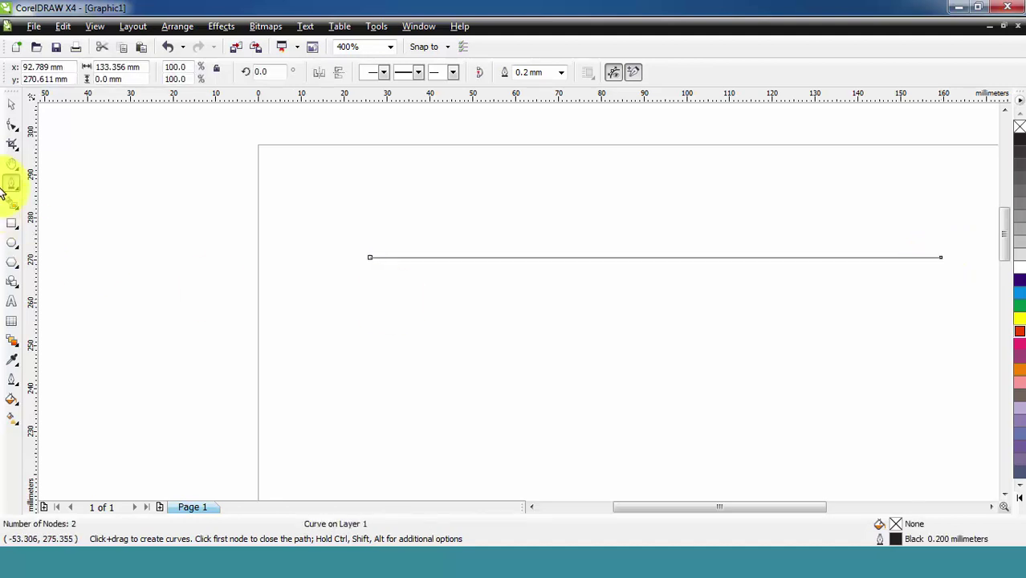
{"action": "left_click", "coordinate": [12, 104]}
{"action": "scroll", "coordinate": [519, 302], "scroll_direction": "down", "scroll_amount": 1}
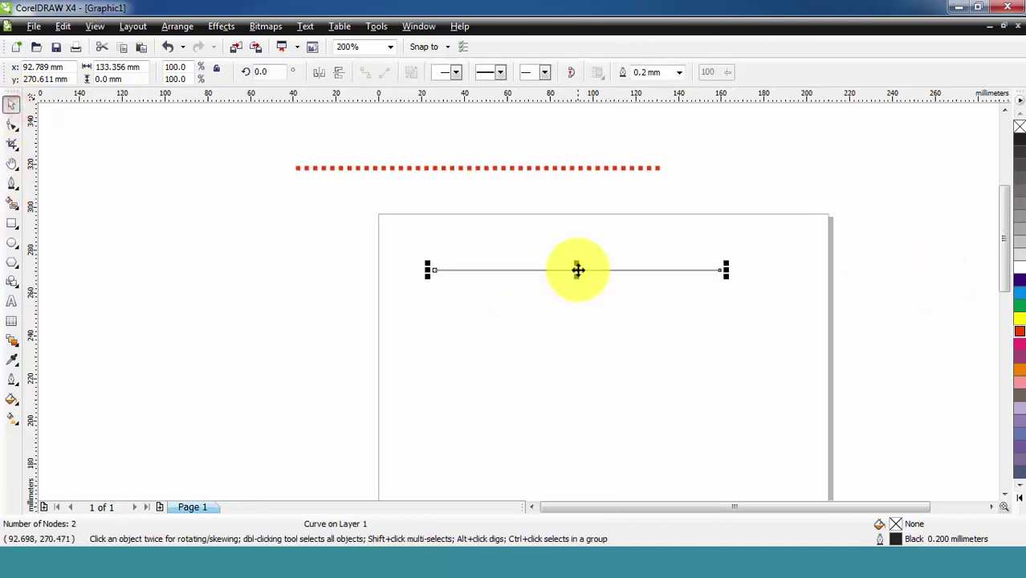
{"action": "scroll", "coordinate": [575, 270], "scroll_direction": "up", "scroll_amount": 1}
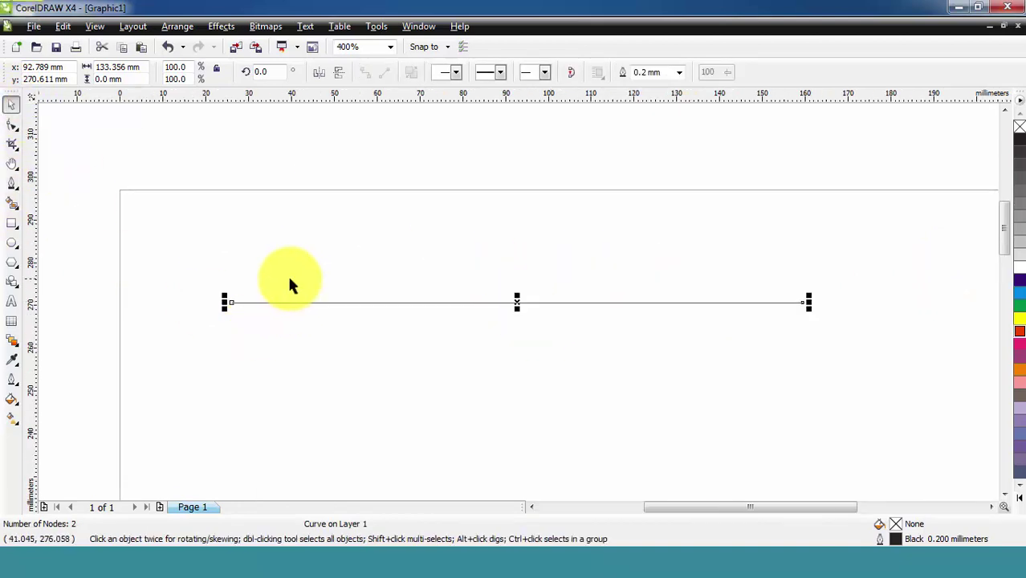
- Reselect the horizontal line and shorten it from its left end to about 45.5 mm
{"action": "left_click", "coordinate": [11, 108]}
{"action": "left_click", "coordinate": [149, 226]}
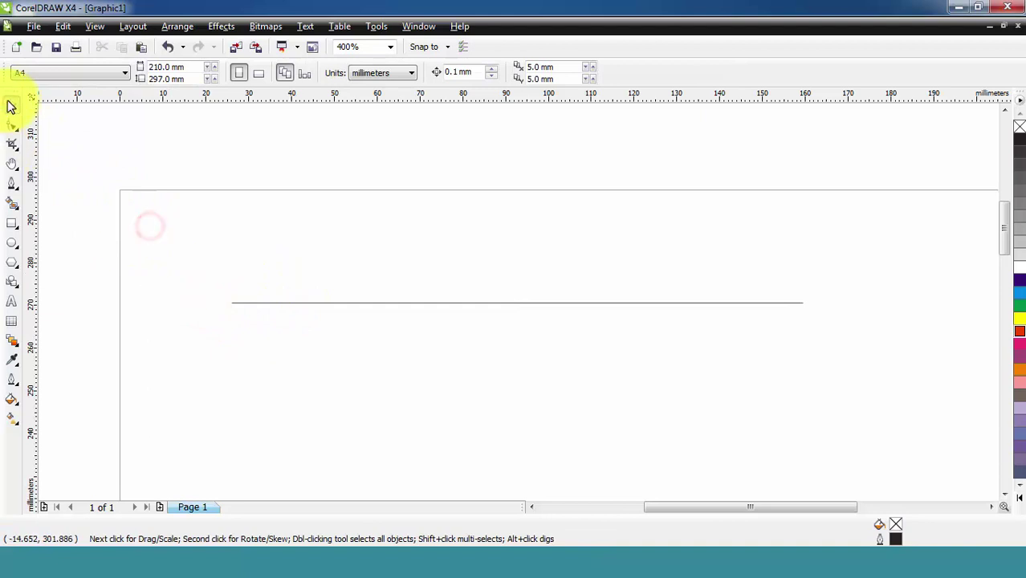
{"action": "left_click", "coordinate": [278, 303]}
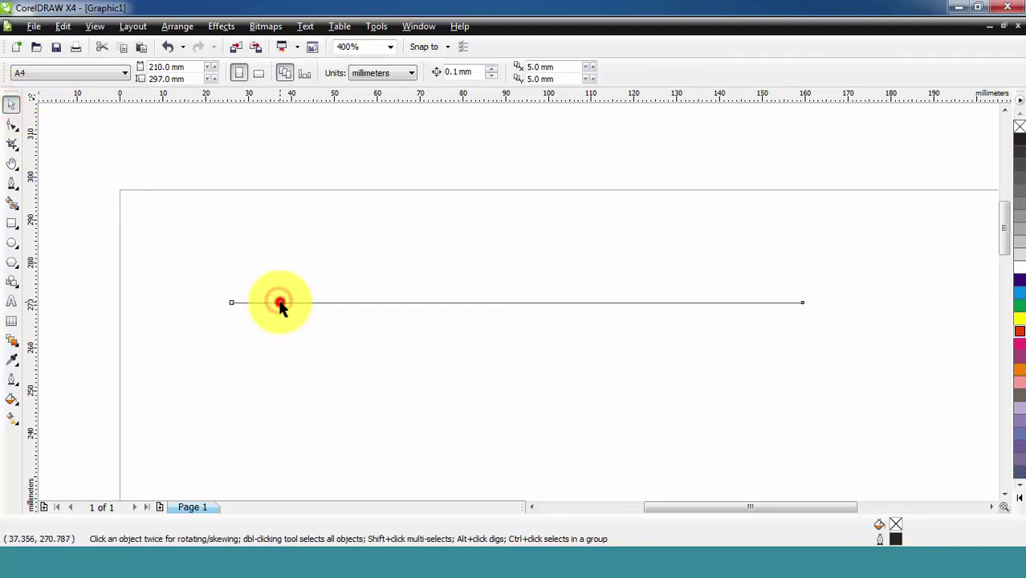
{"action": "left_click_drag", "start_coordinate": [225, 301], "coordinate": [618, 309]}
{"action": "scroll", "coordinate": [724, 315], "scroll_direction": "up", "scroll_amount": 2}
{"action": "scroll", "coordinate": [518, 308], "scroll_direction": "down", "scroll_amount": 1}
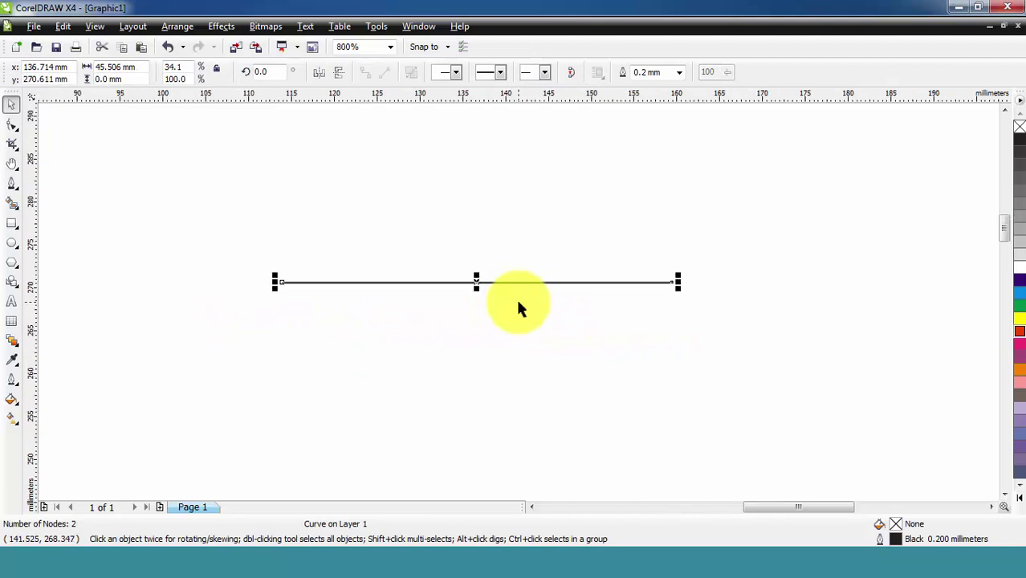
- Rotate the shortened line about its center to about 90.4°, so that it stands nearly vertical, and deselect it
{"action": "left_click", "coordinate": [472, 281]}
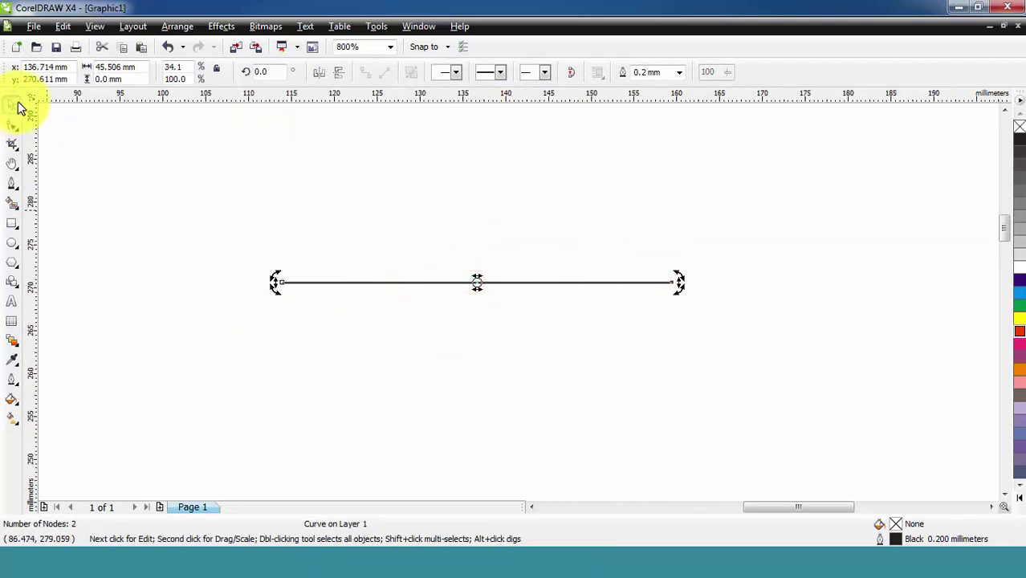
{"action": "left_click", "coordinate": [100, 183]}
{"action": "left_click", "coordinate": [427, 283]}
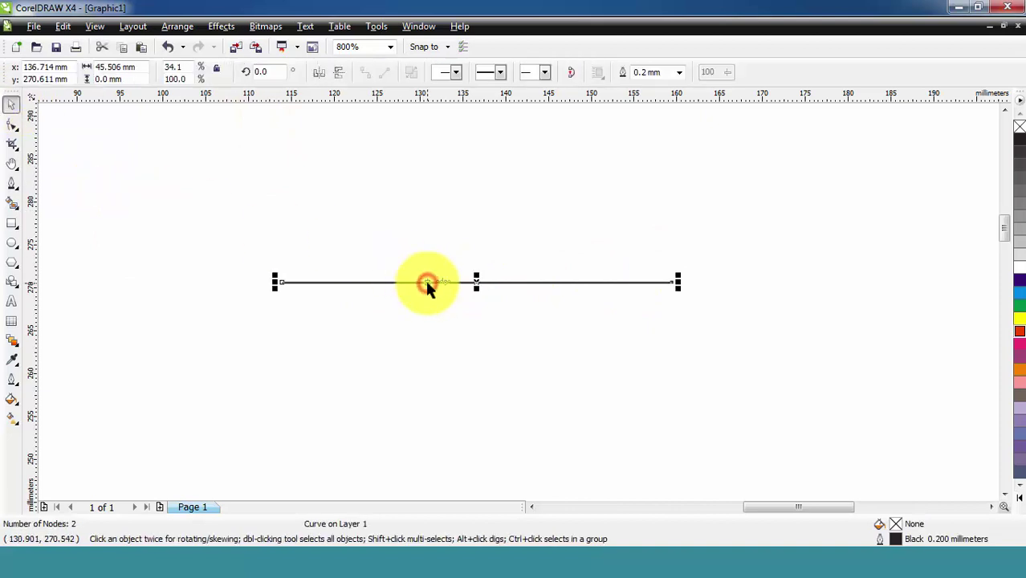
{"action": "left_click", "coordinate": [427, 283]}
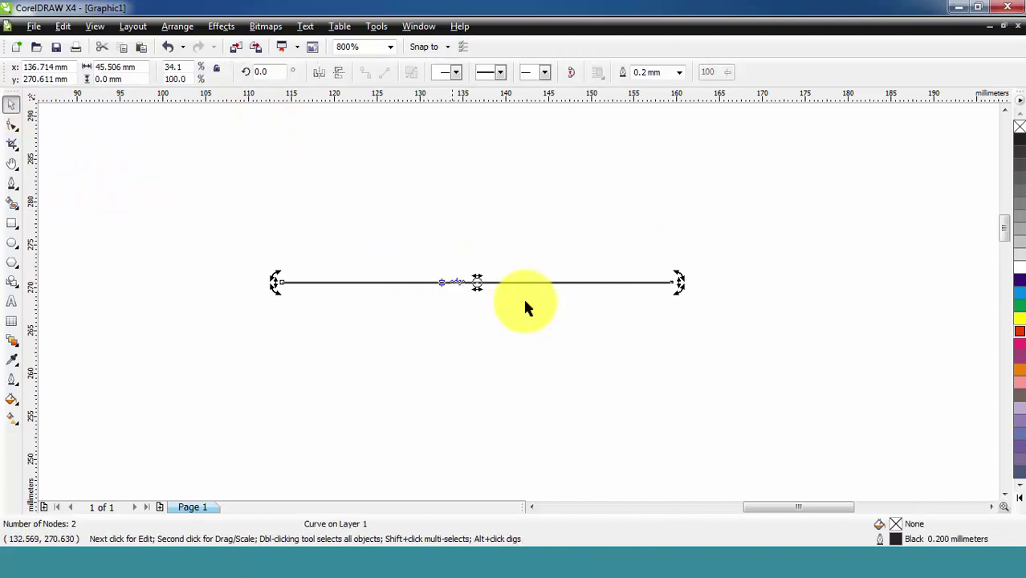
{"action": "left_click_drag", "start_coordinate": [678, 277], "coordinate": [513, 217]}
{"action": "scroll", "coordinate": [534, 274], "scroll_direction": "down", "scroll_amount": 1}
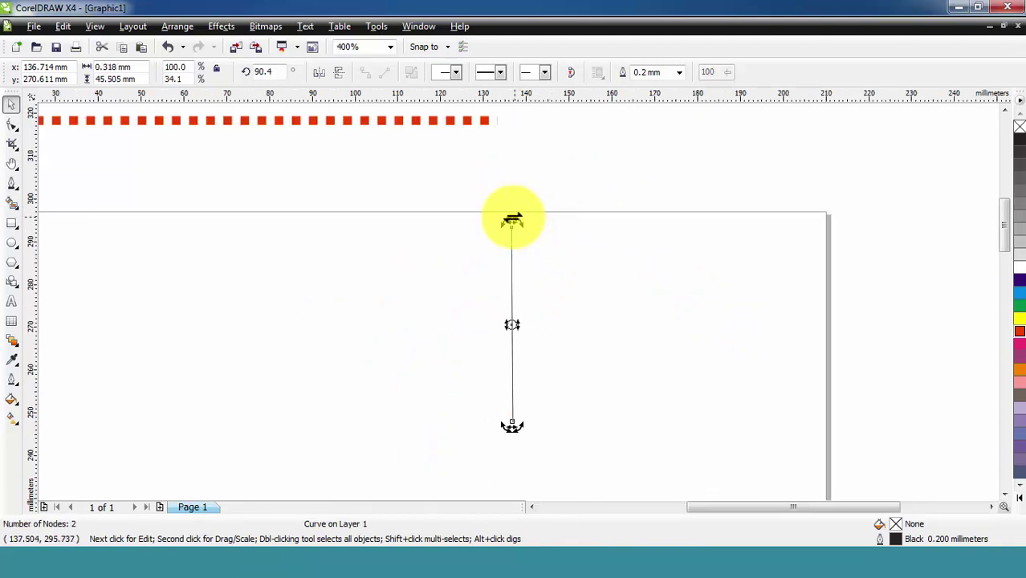
{"action": "left_click", "coordinate": [12, 104]}
{"action": "left_click", "coordinate": [414, 320]}
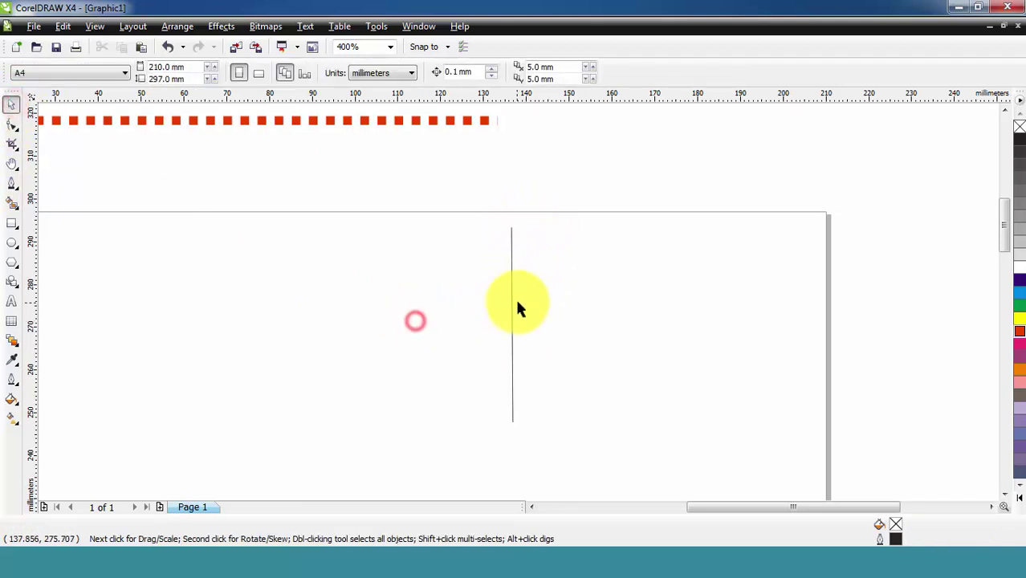
{"action": "left_click", "coordinate": [512, 297]}
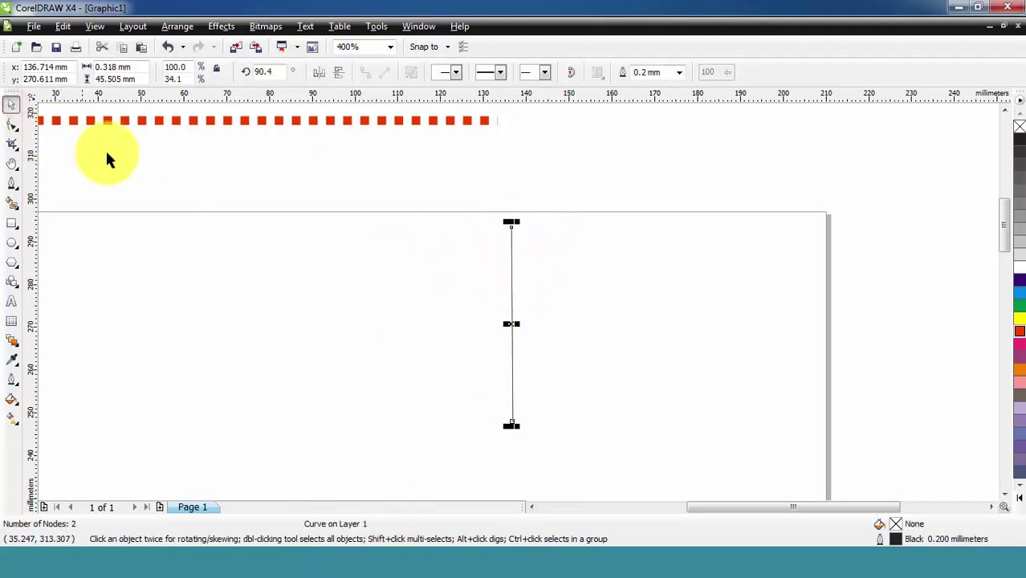
{"action": "left_click", "coordinate": [131, 158]}
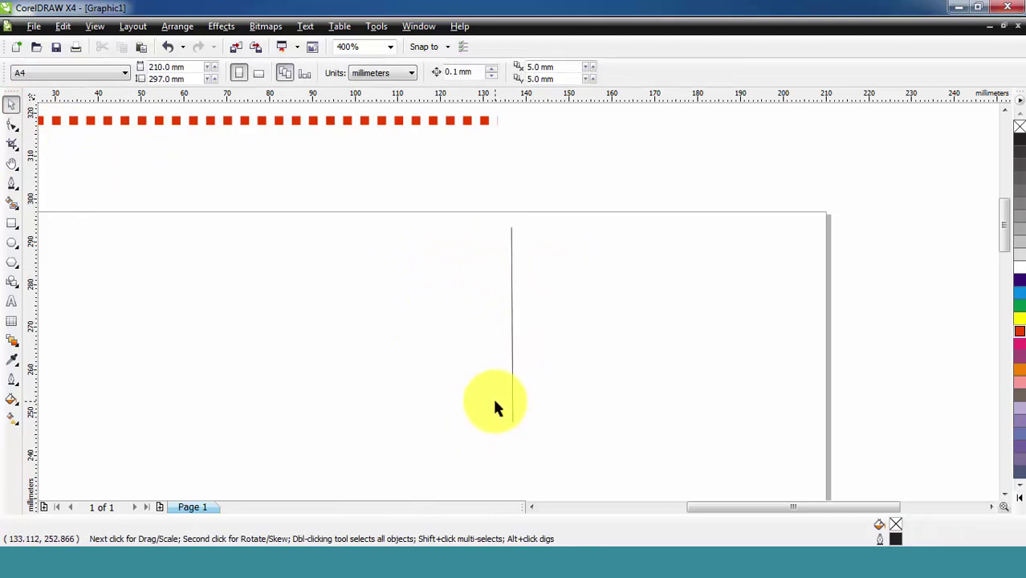